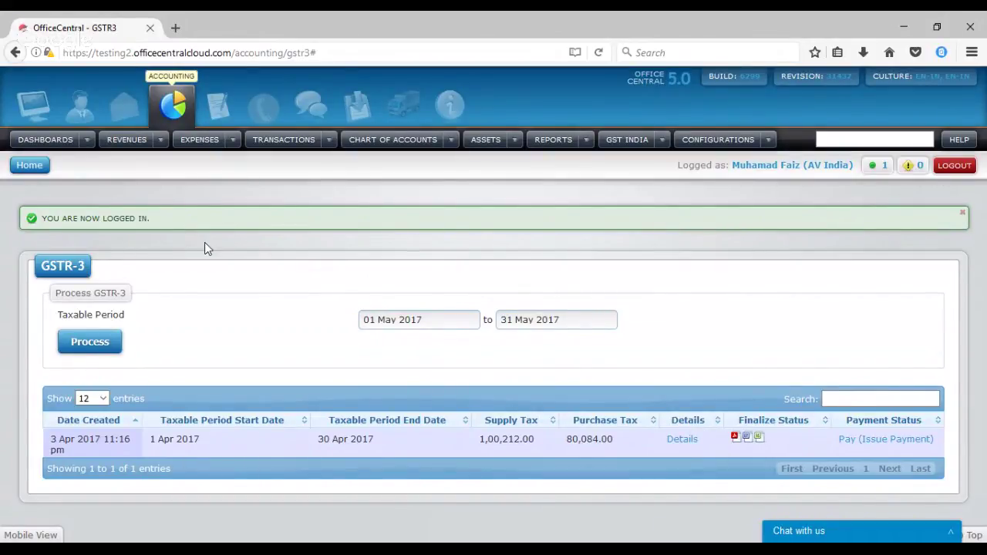
Log out, sign in with the other account's e-mail and password, and pick the AV India staff profile
click(23, 168)
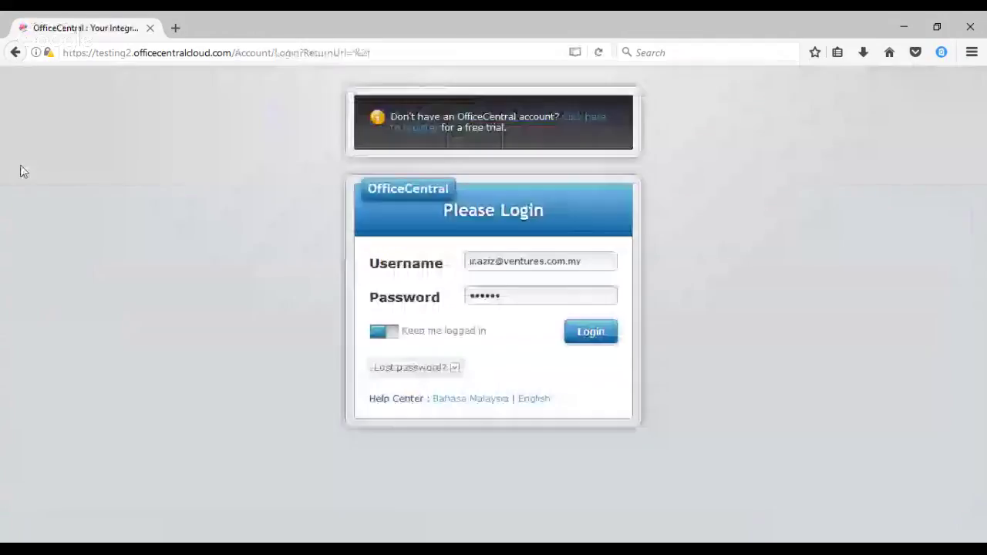
drag(595, 265, 262, 252)
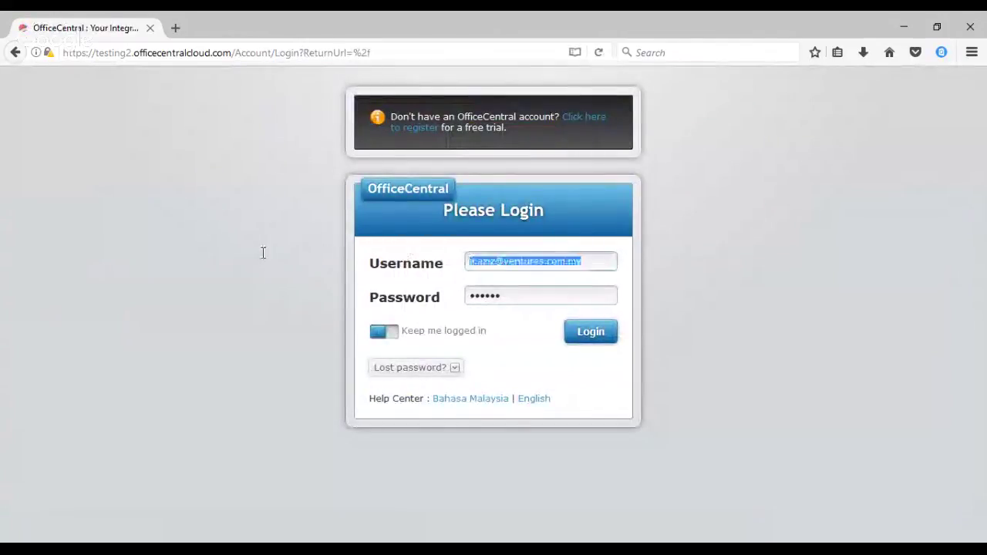
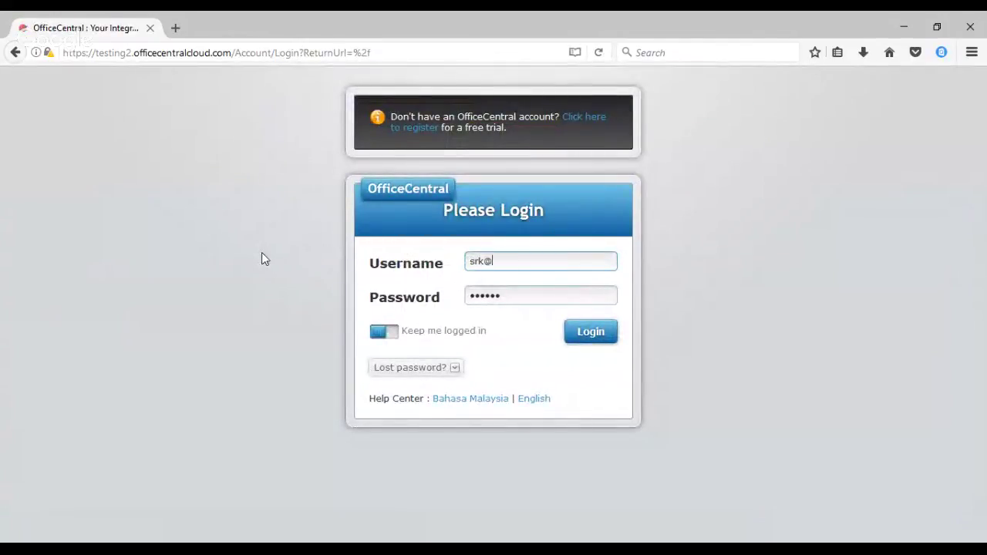
click(525, 297)
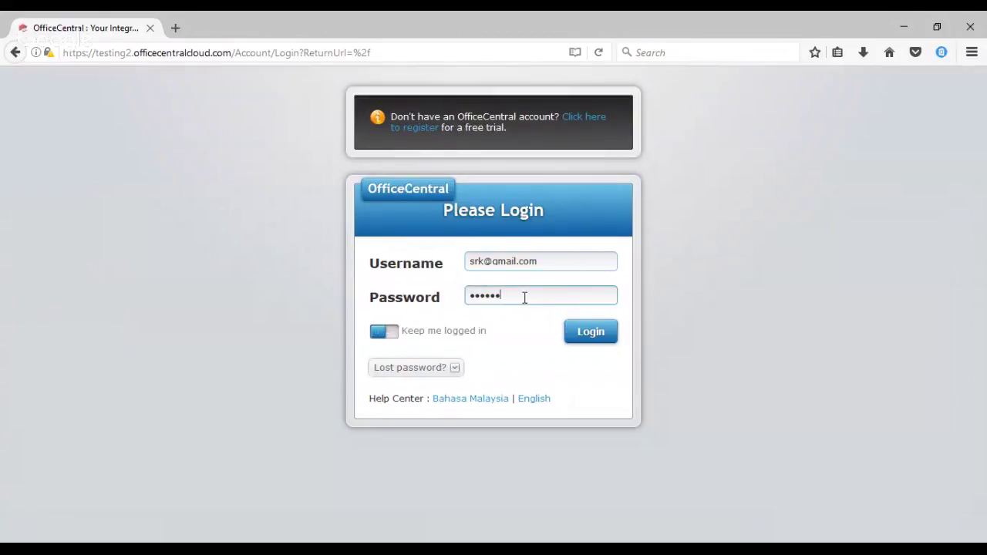
double_click(524, 298)
text(123456)
click(611, 342)
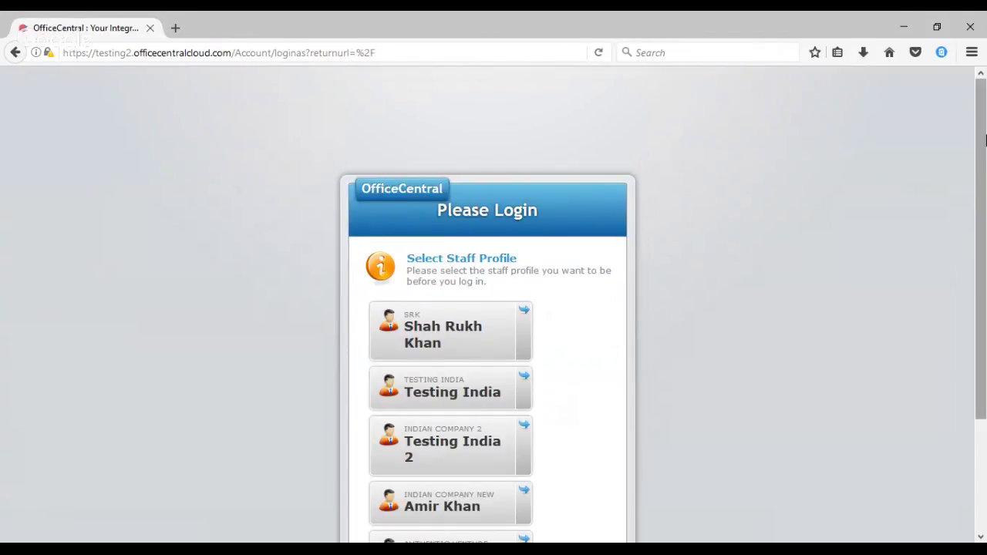
scroll(563, 409, down, 3)
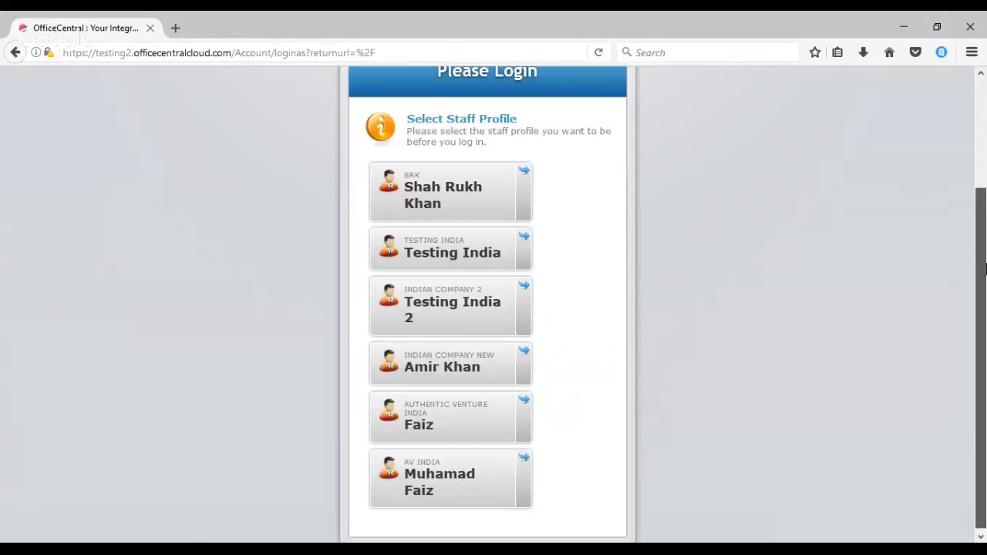
click(523, 456)
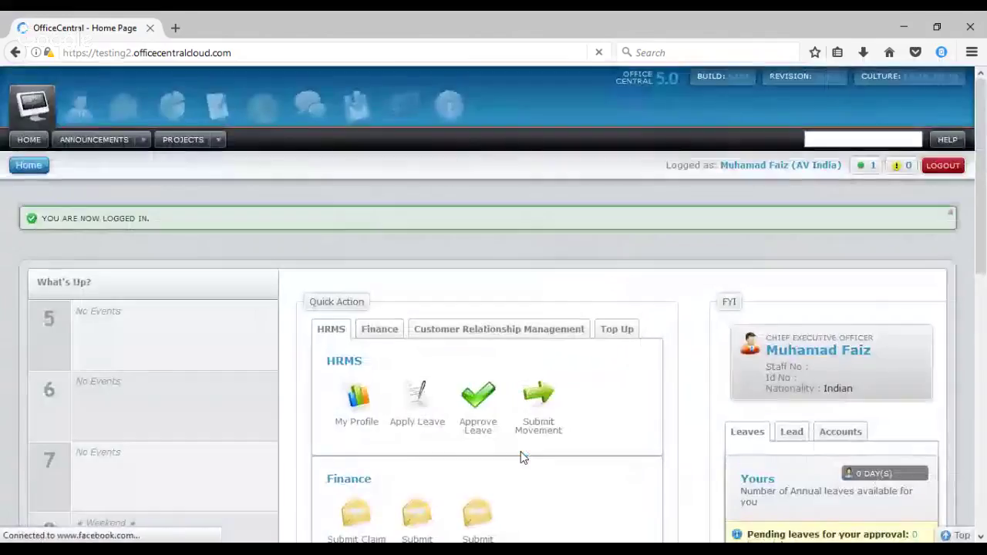
Dismiss the logged-in notice, switch to Accounting, and browse the Expenses dropdown
click(952, 214)
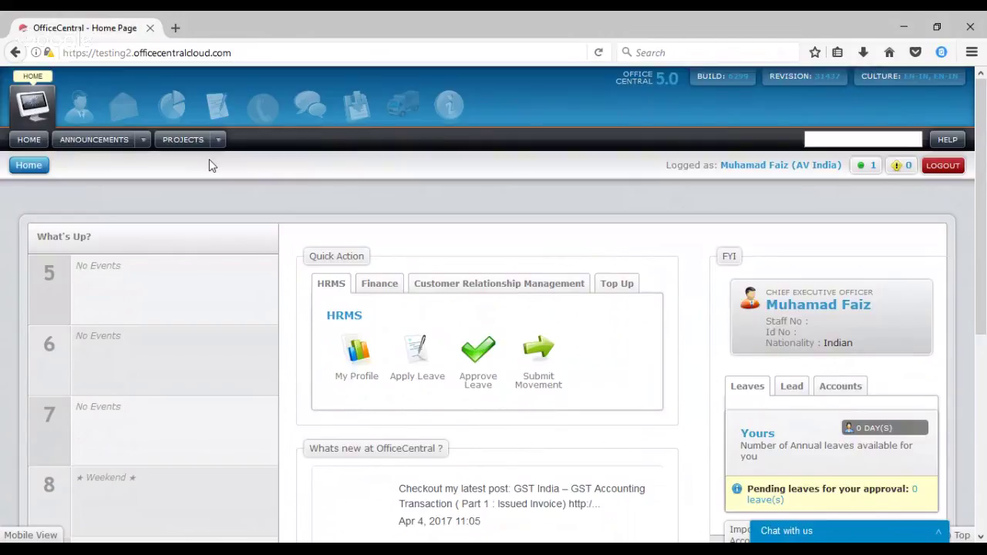
click(173, 116)
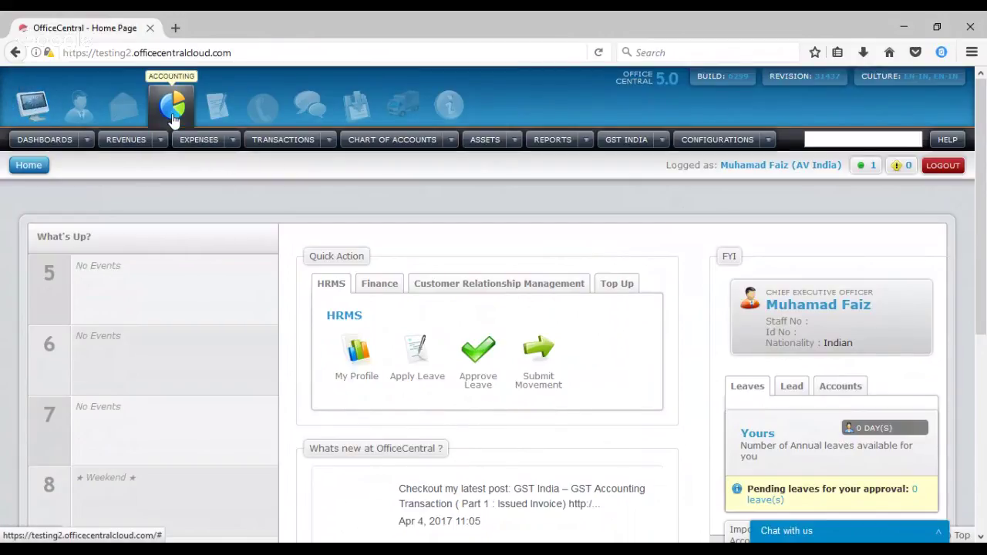
click(230, 139)
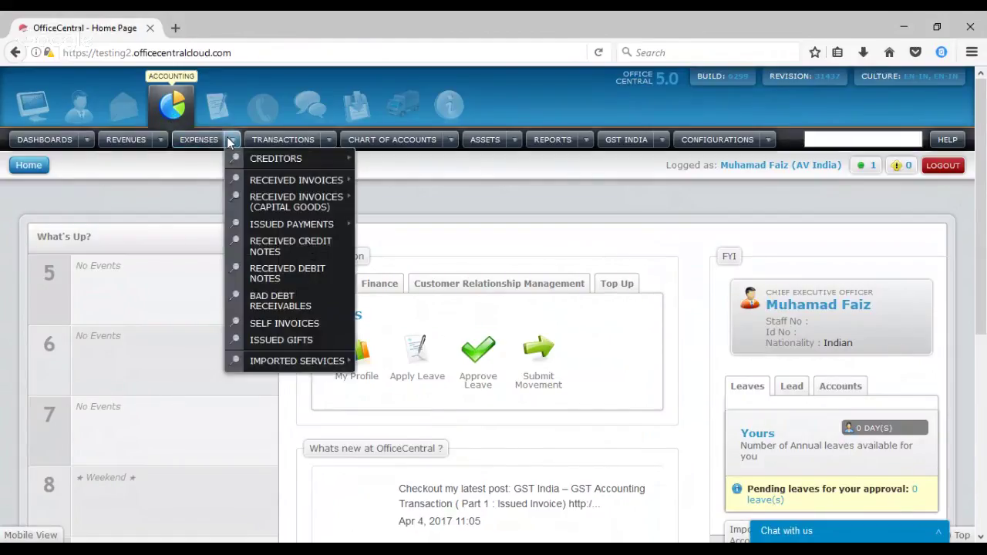
mouse_move(266, 182)
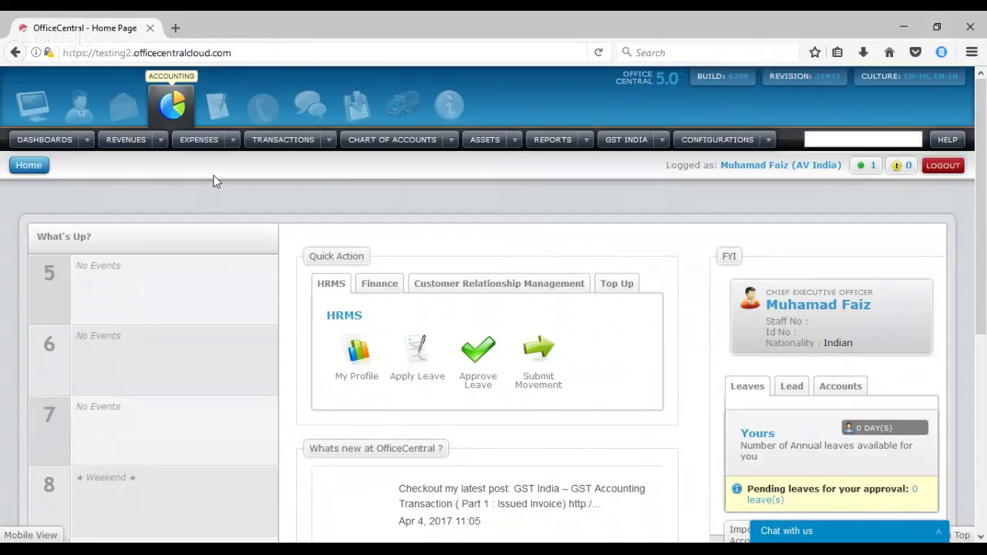
click(231, 142)
mouse_move(238, 159)
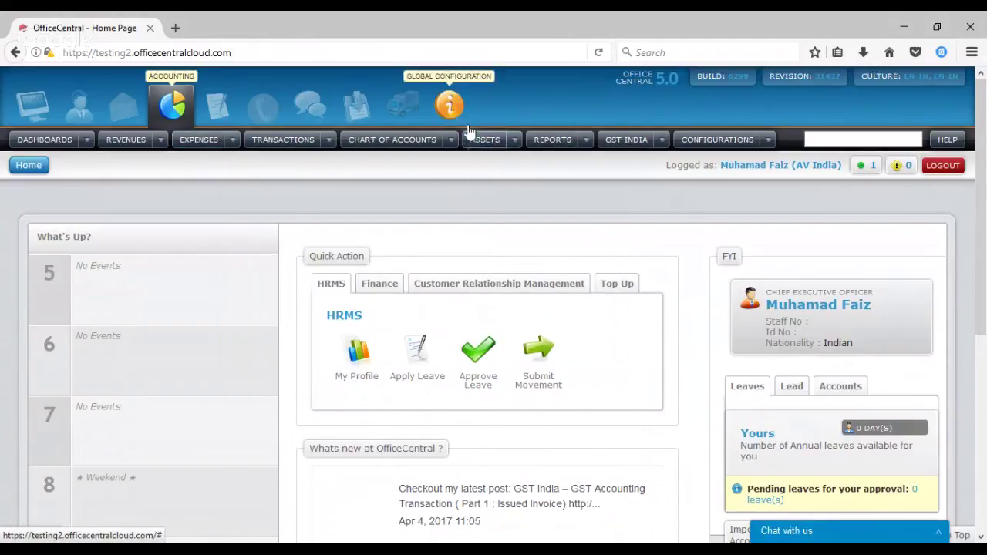
Show Global Configuration's Settings > Taxes list of 34 GST tax codes
click(450, 106)
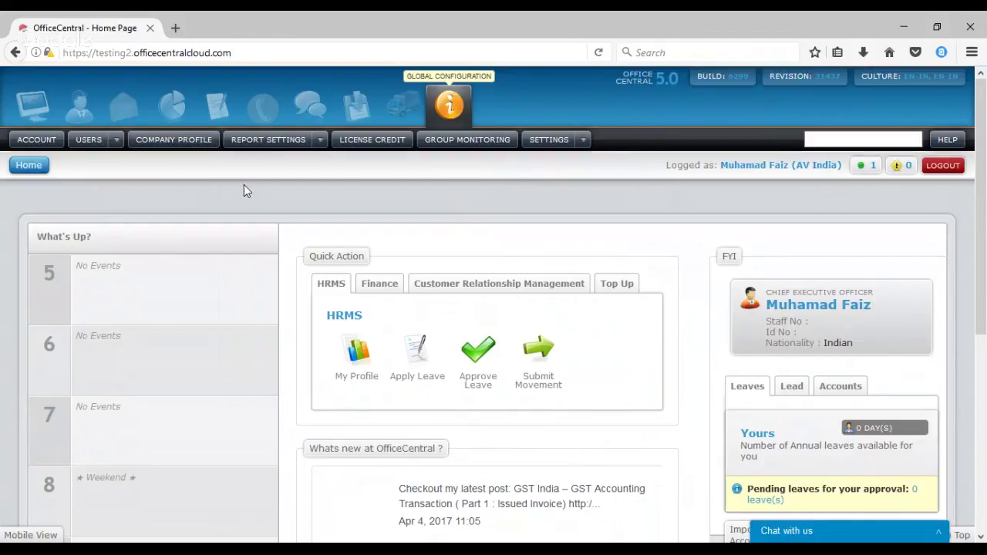
click(584, 140)
mouse_move(613, 200)
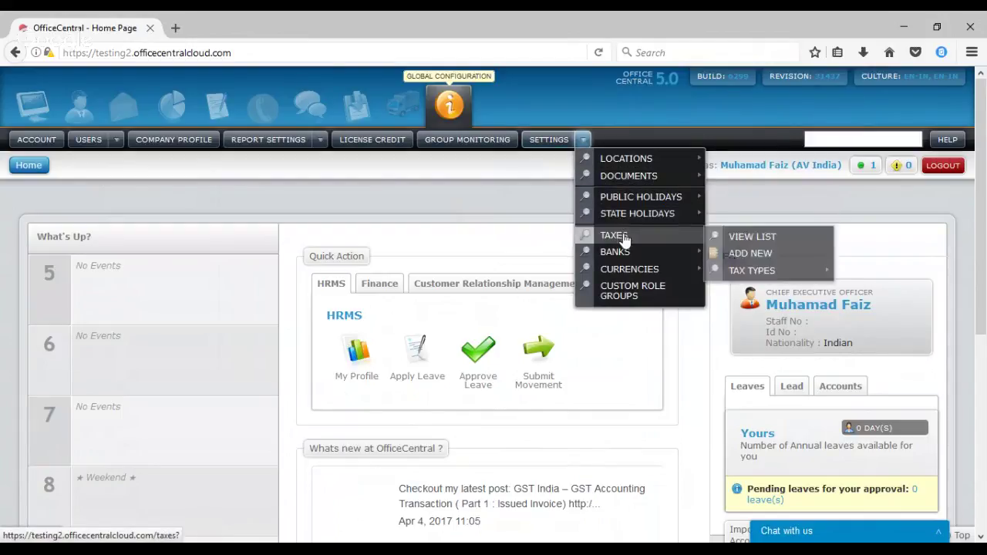
mouse_move(633, 272)
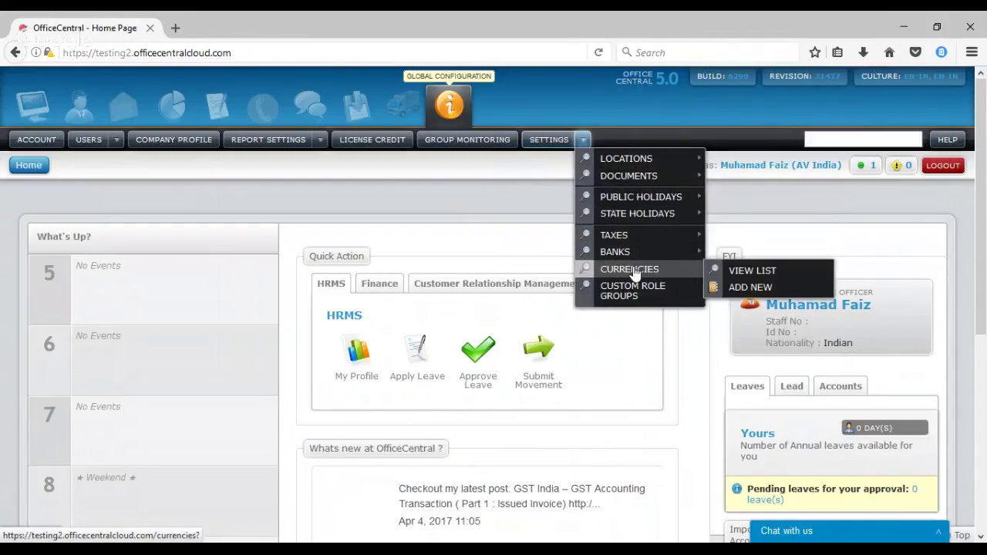
mouse_move(634, 242)
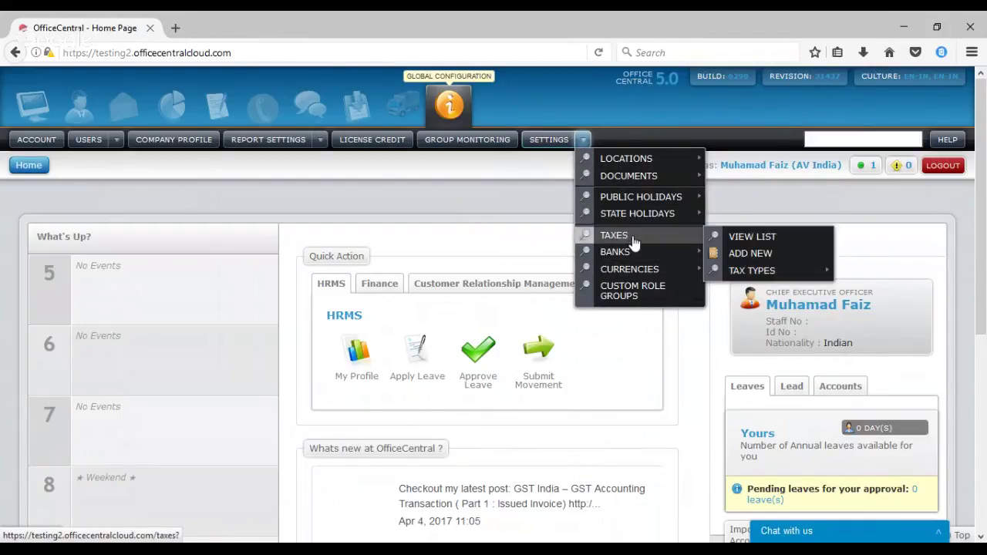
click(731, 238)
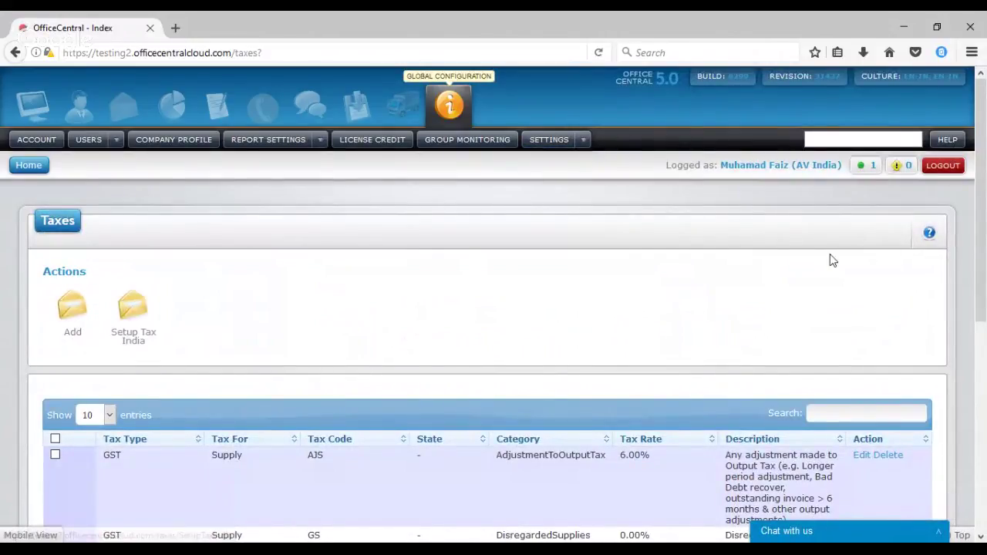
drag(984, 224, 965, 194)
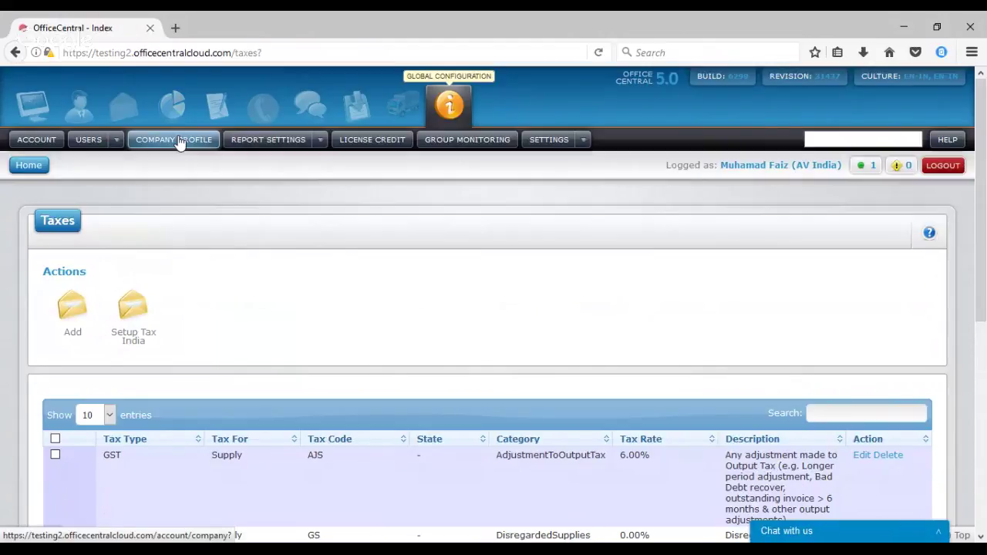
Open the Company profile page and scroll through its contents
click(178, 143)
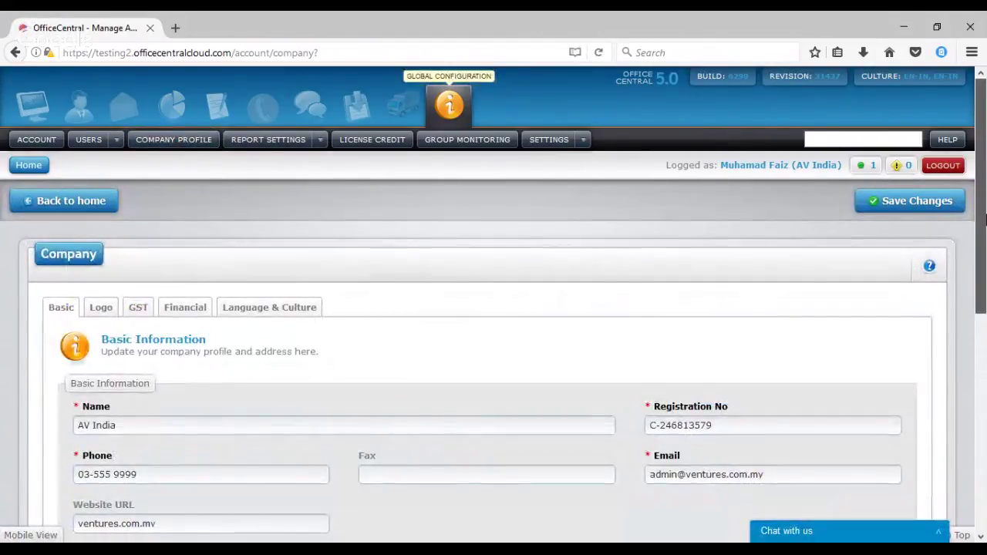
scroll(984, 265, down, 1)
drag(984, 264, 978, 368)
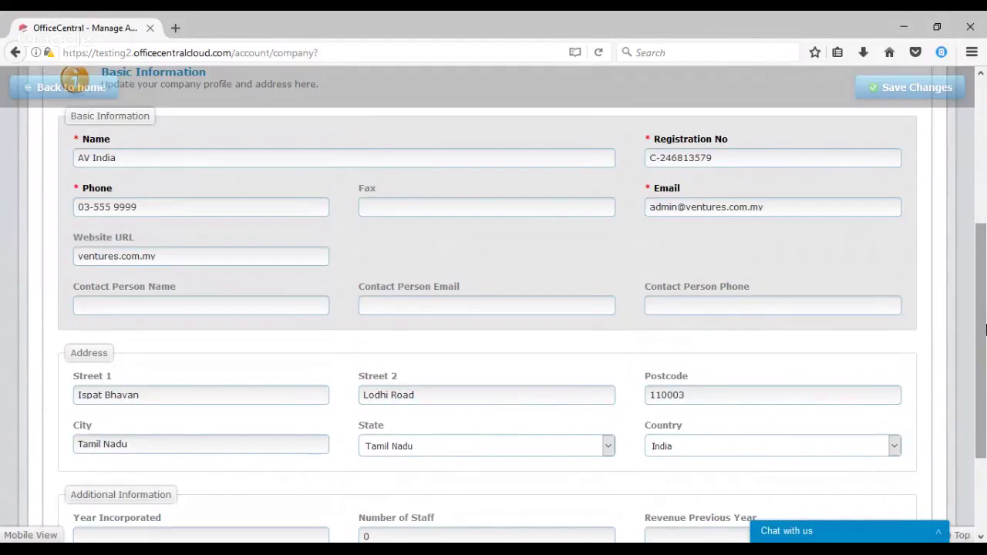
drag(985, 330, 985, 167)
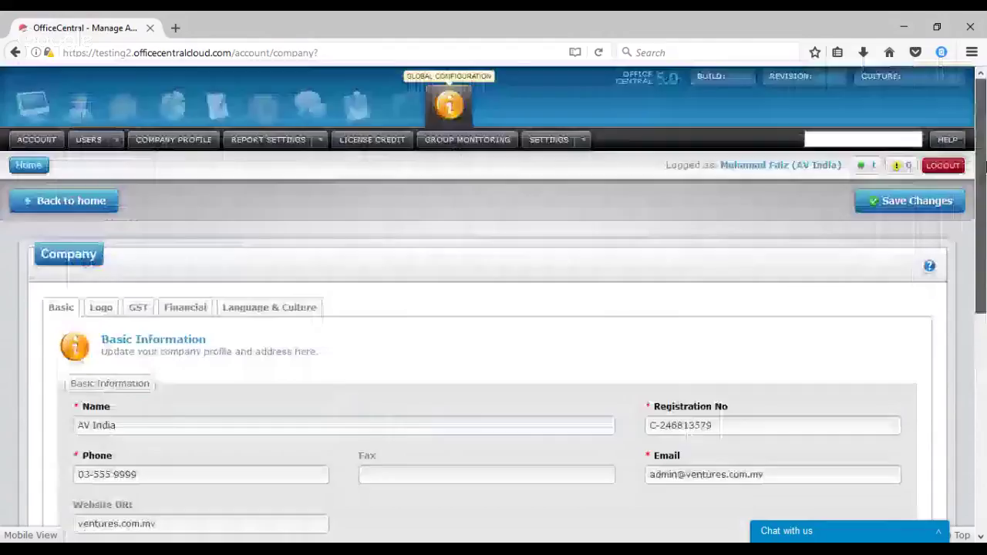
Review the GST, language, logo and financial sections, then switch to Accounting
click(141, 308)
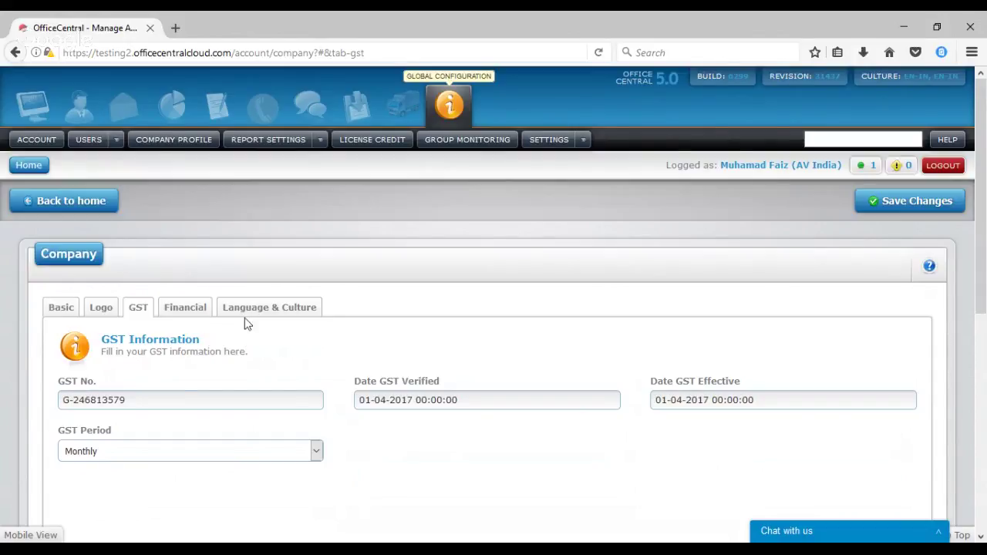
click(249, 309)
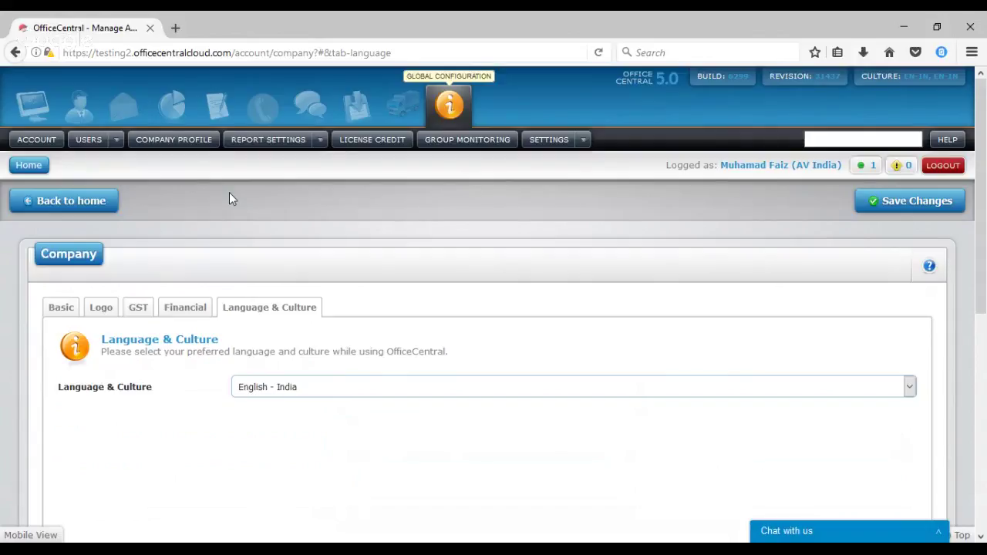
click(63, 309)
click(101, 309)
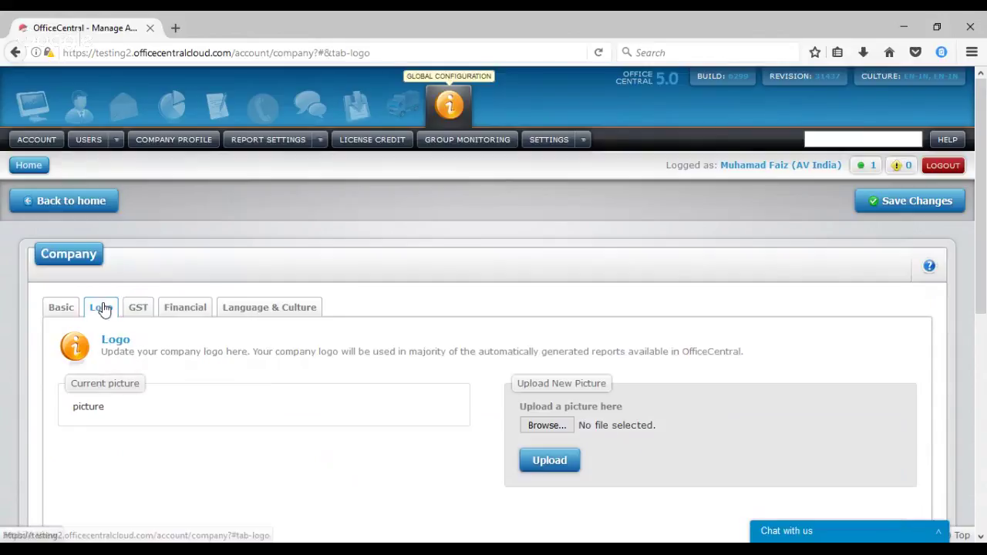
click(171, 316)
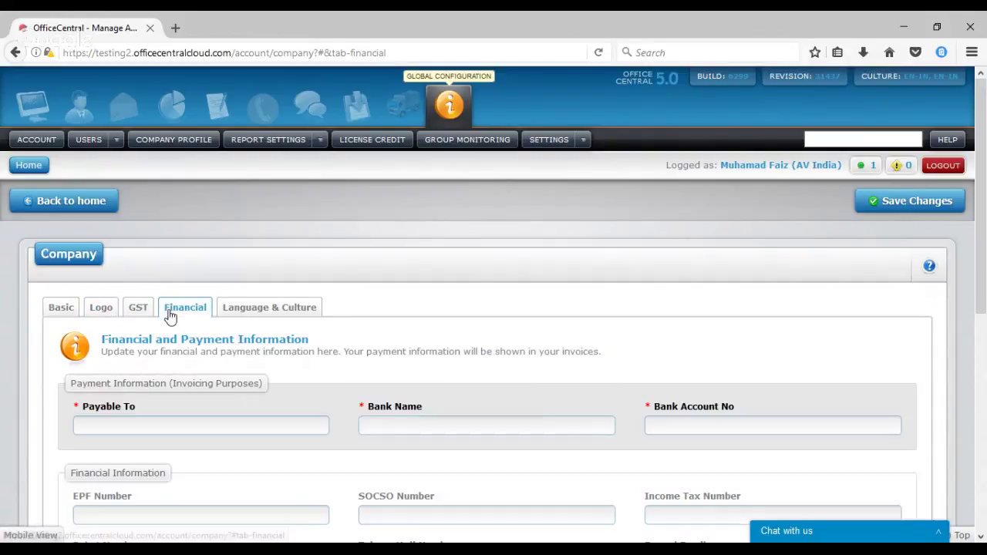
click(102, 316)
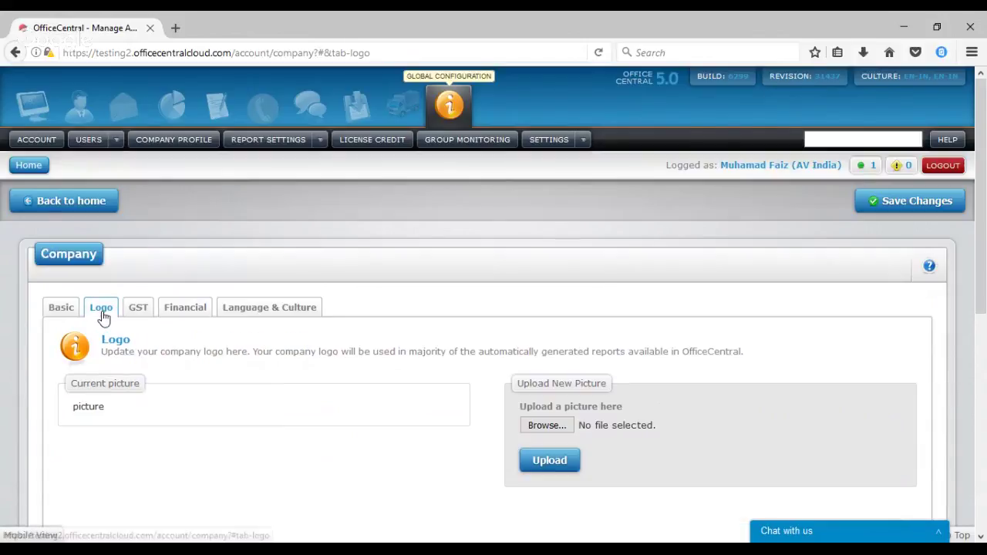
click(62, 308)
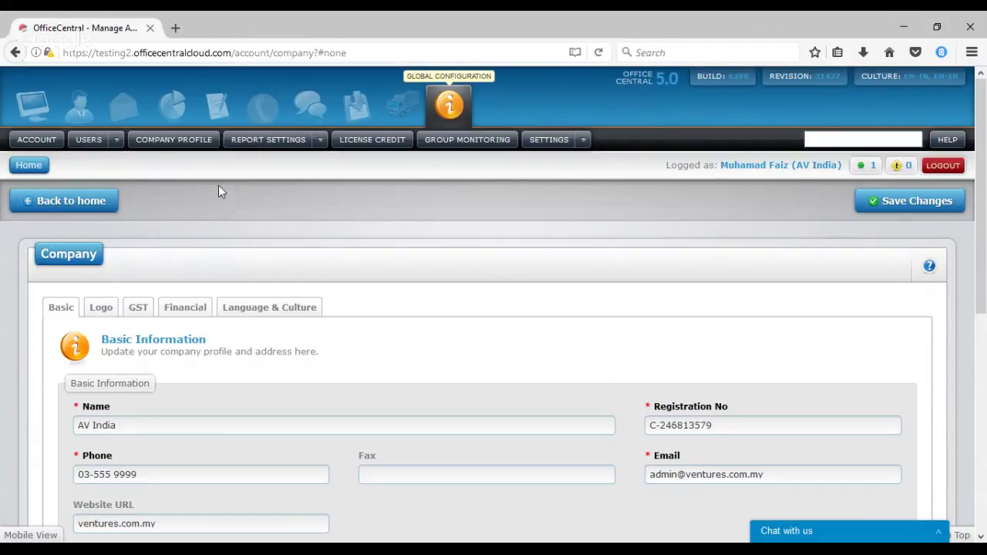
click(176, 108)
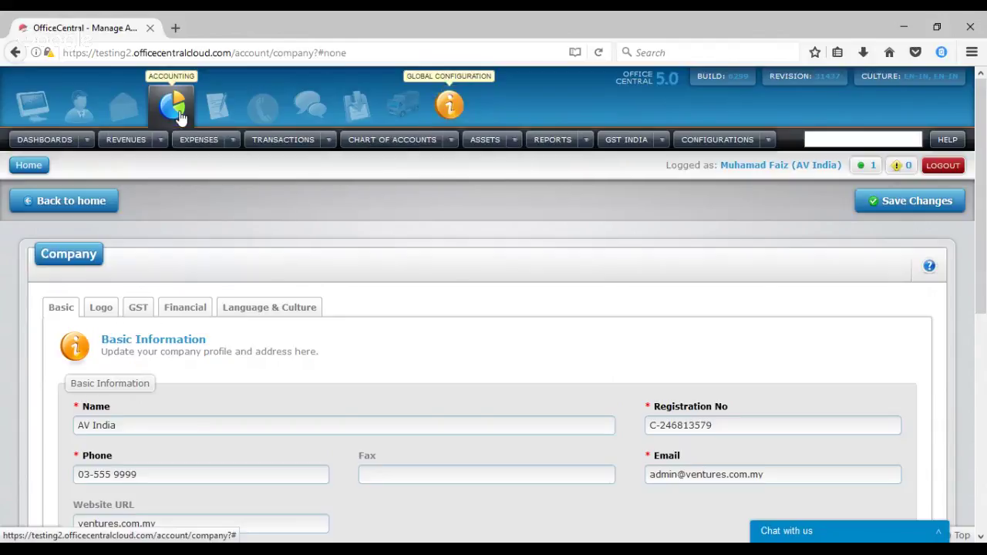
Start a new received invoice via Expenses > Received Invoices > Add New and search supplier '00'
click(233, 142)
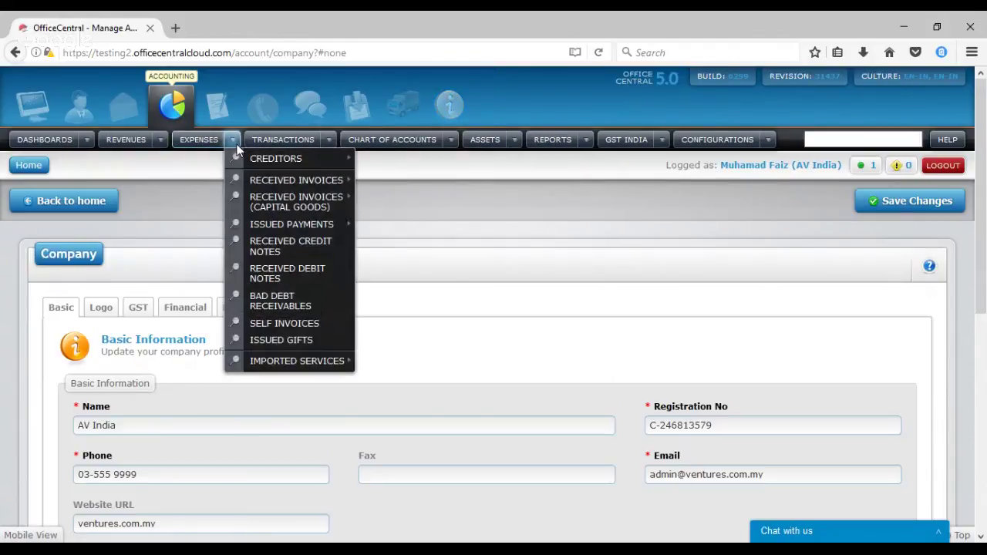
mouse_move(261, 183)
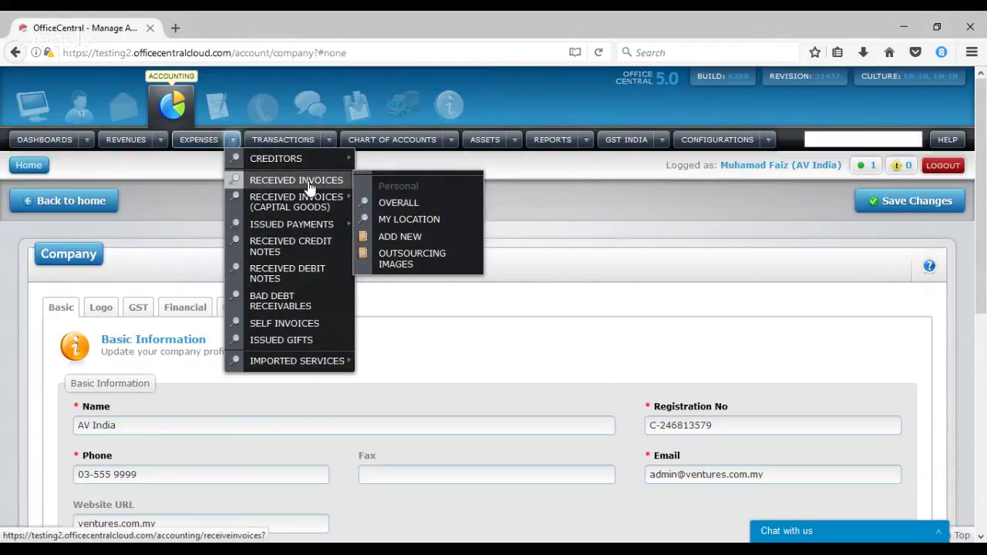
click(395, 237)
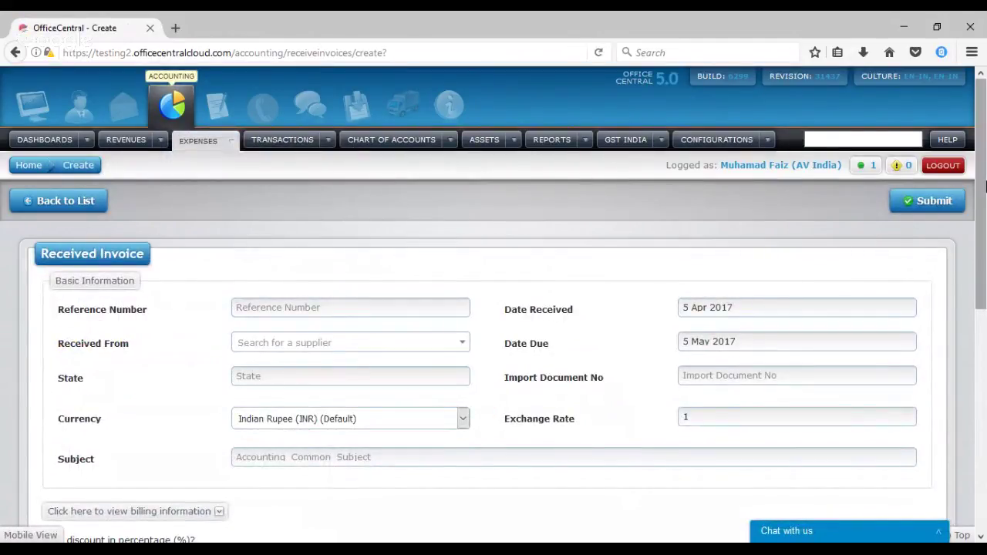
drag(985, 179, 985, 260)
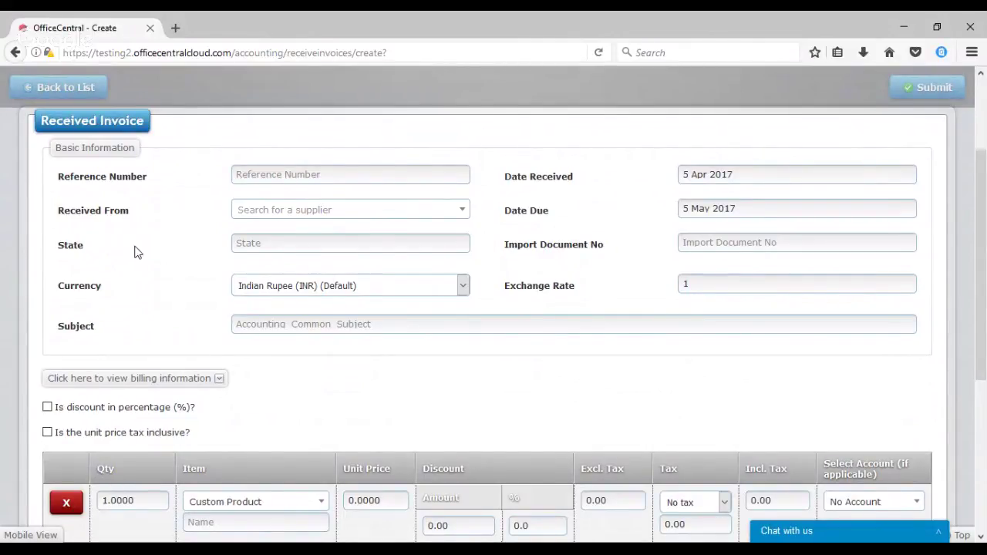
click(378, 212)
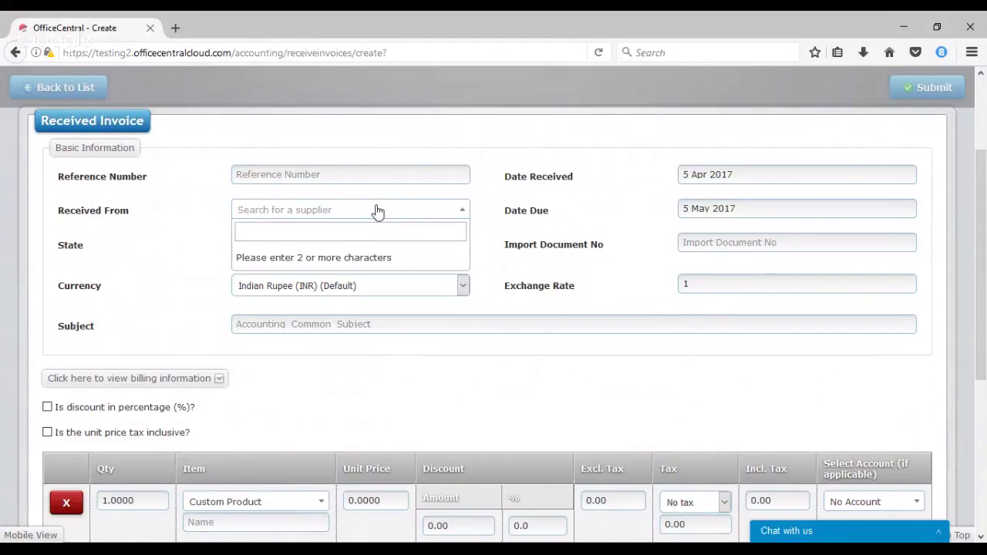
text(00)
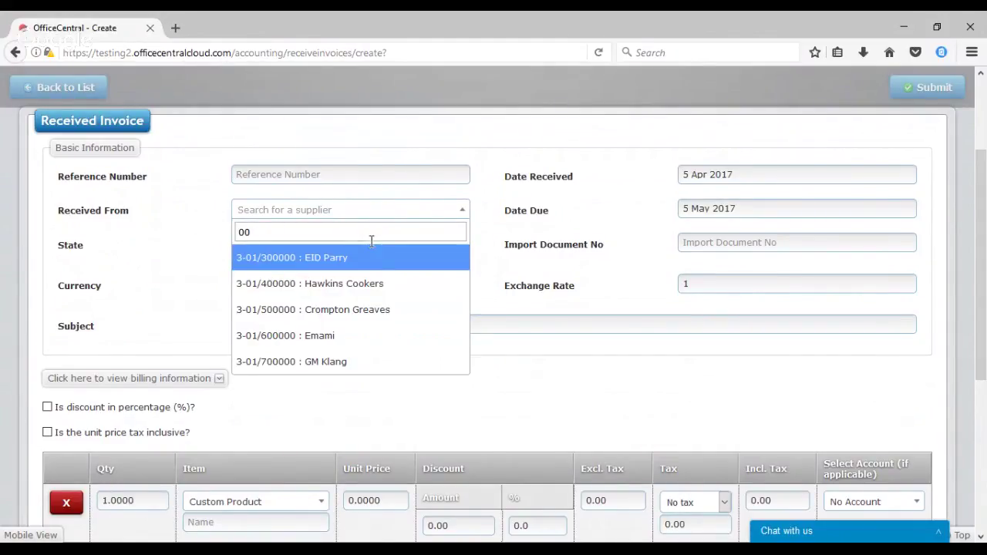
Choose EID Parry (Tamil Nadu) as supplier and enter the invoice reference number
click(328, 270)
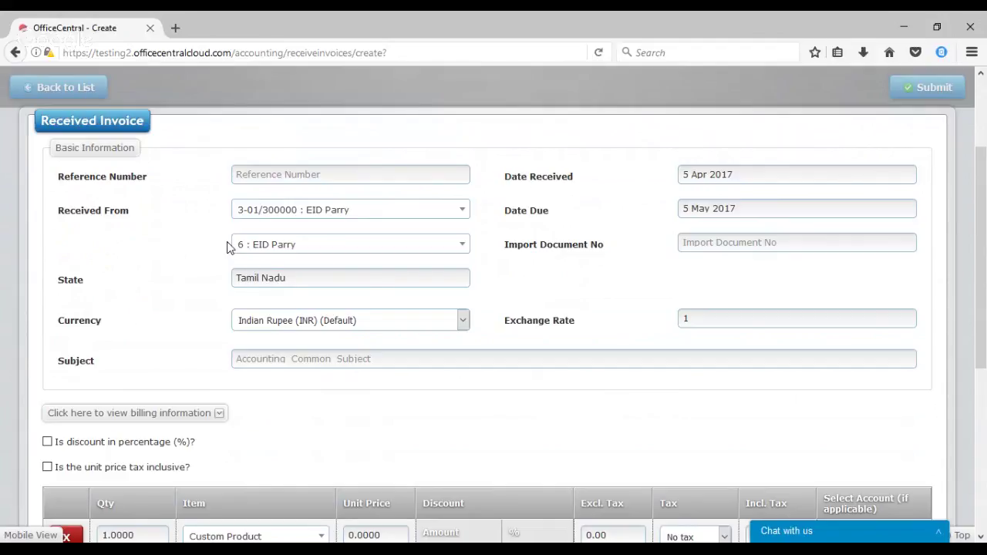
click(276, 175)
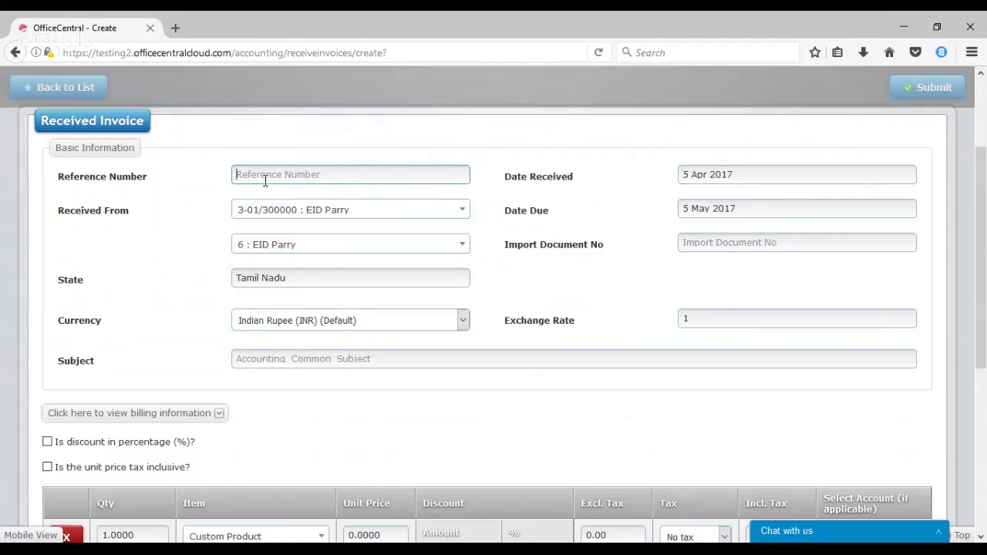
click(152, 200)
click(312, 175)
text(R)
text(e)
key(BackSpace)
text(N123456)
Set the invoice subject to 'Buy Product'
click(367, 359)
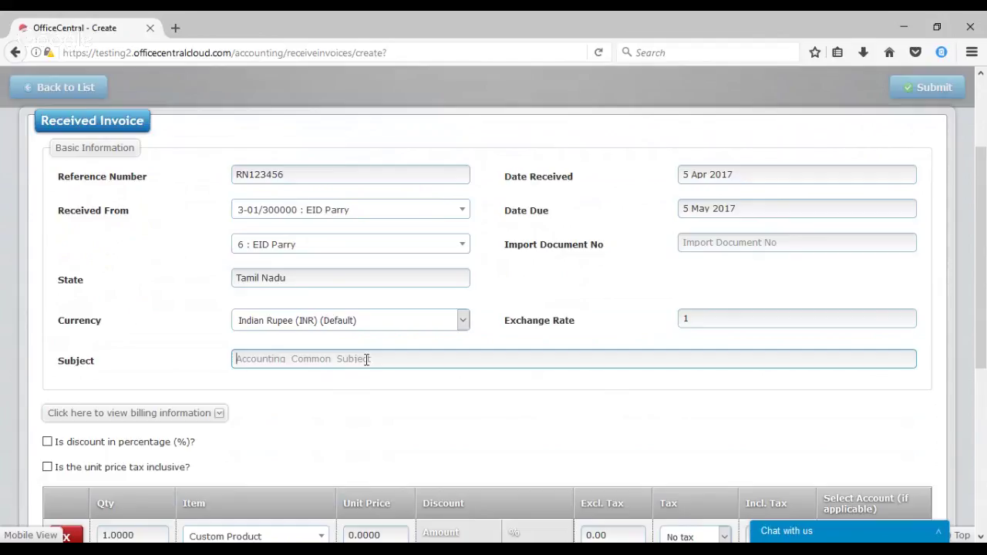
text(Buy)
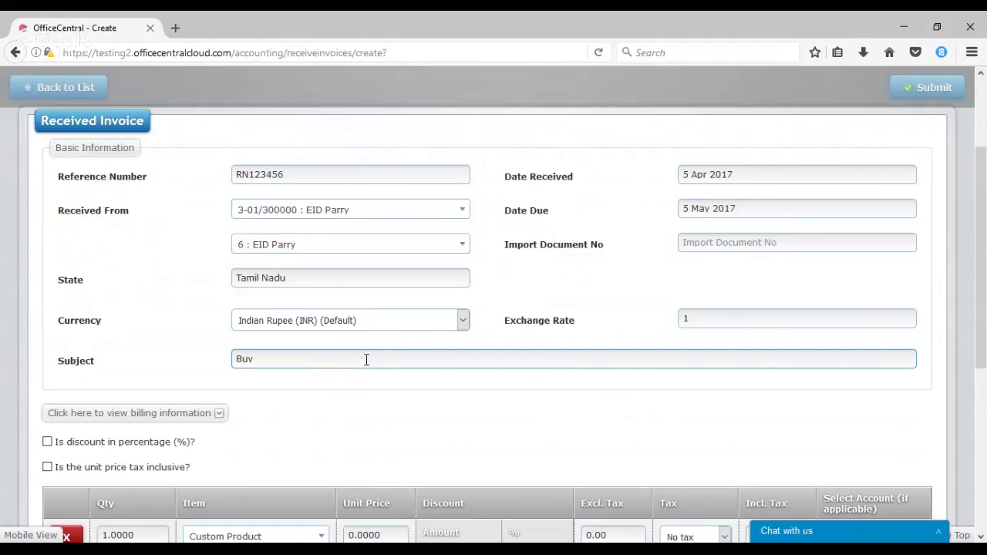
text( Product)
drag(982, 219, 984, 315)
Add a 'Product' line at unit price 1000 with TX 20% tax, totalling 1,200.00
click(279, 354)
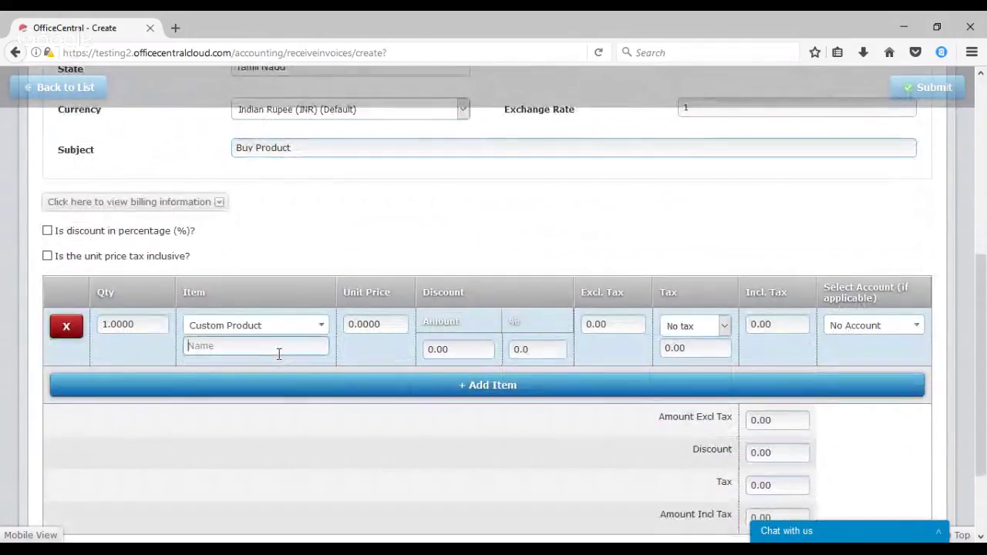
text(Pr)
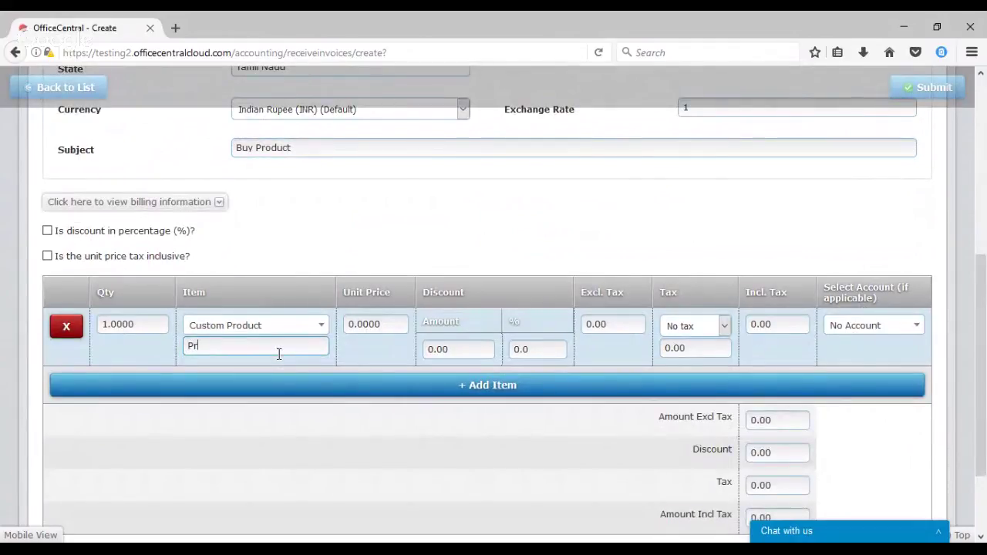
text(oduct)
key(Tab)
text(1)
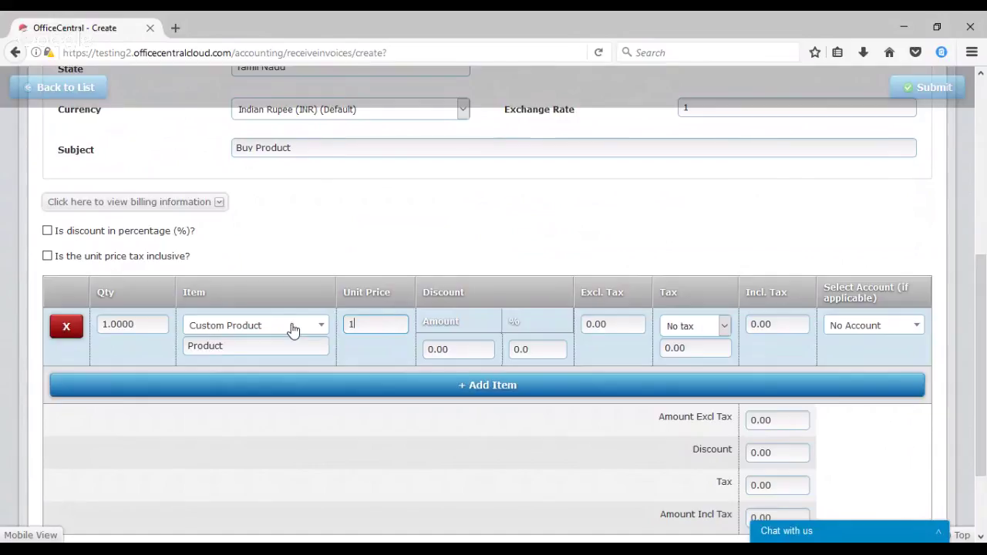
text(0)
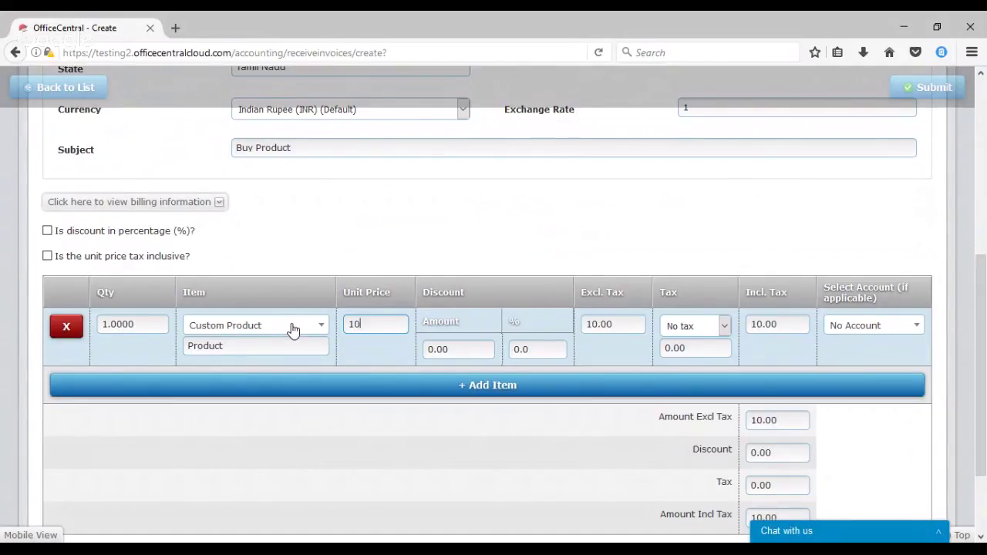
text(00)
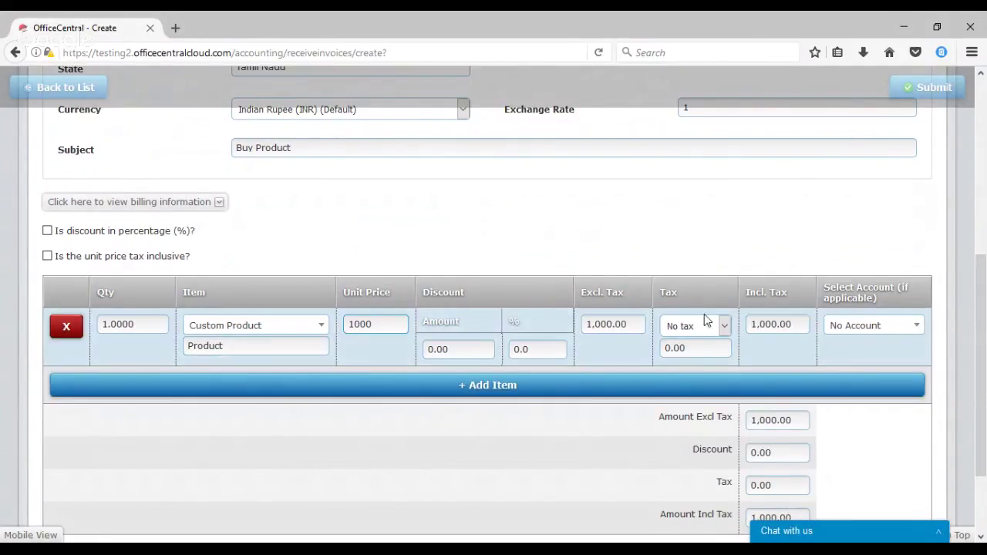
click(725, 327)
click(703, 84)
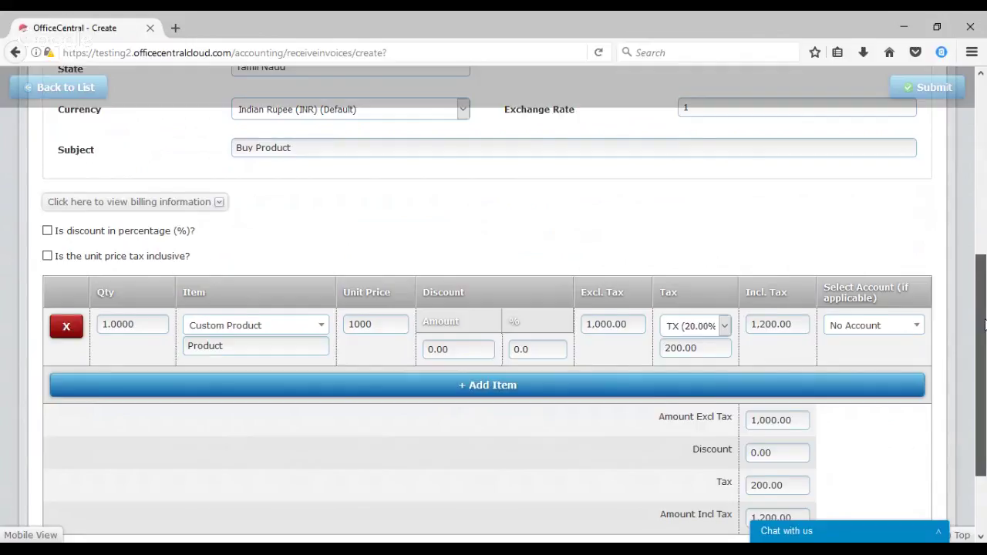
mouse_move(984, 324)
mouse_down()
mouse_move(984, 309)
mouse_move(983, 334)
mouse_move(984, 322)
mouse_up()
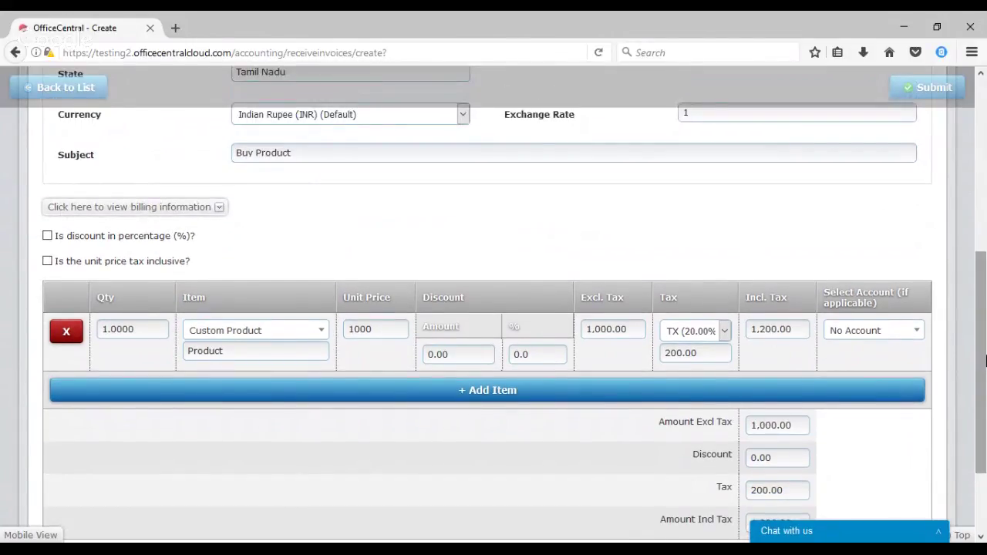
drag(985, 361, 983, 391)
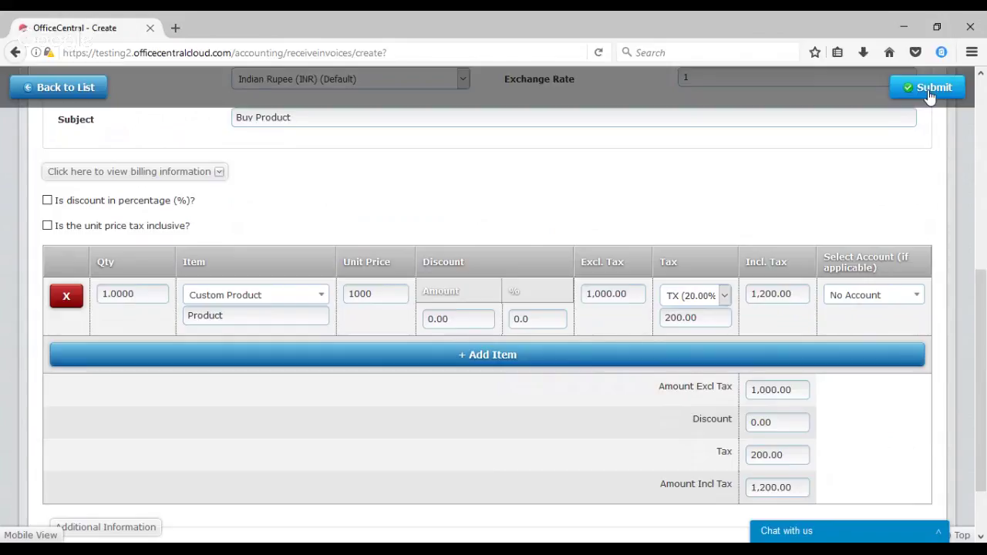
Submit the invoice, review its 1,200.00 Transaction Details, and submit again to save
click(930, 89)
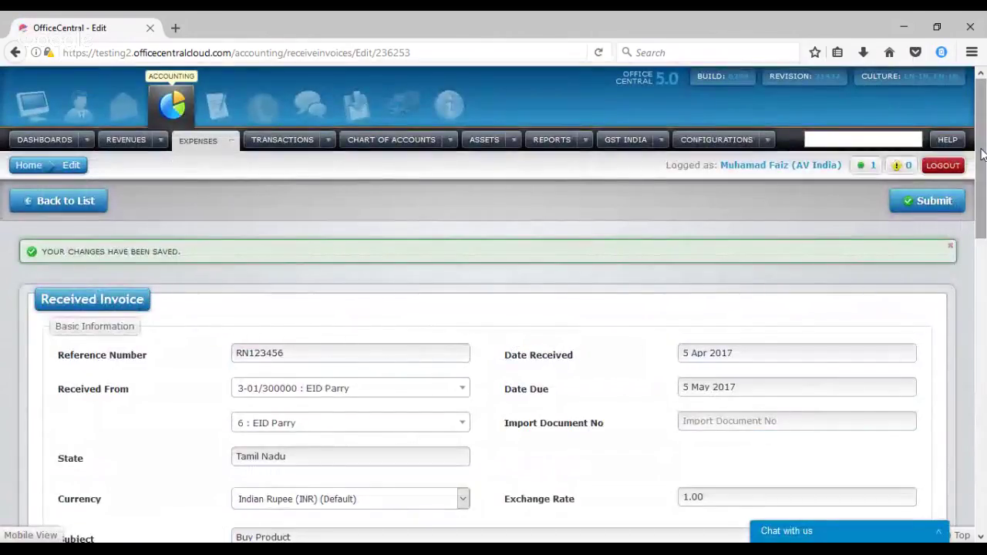
drag(982, 154, 950, 454)
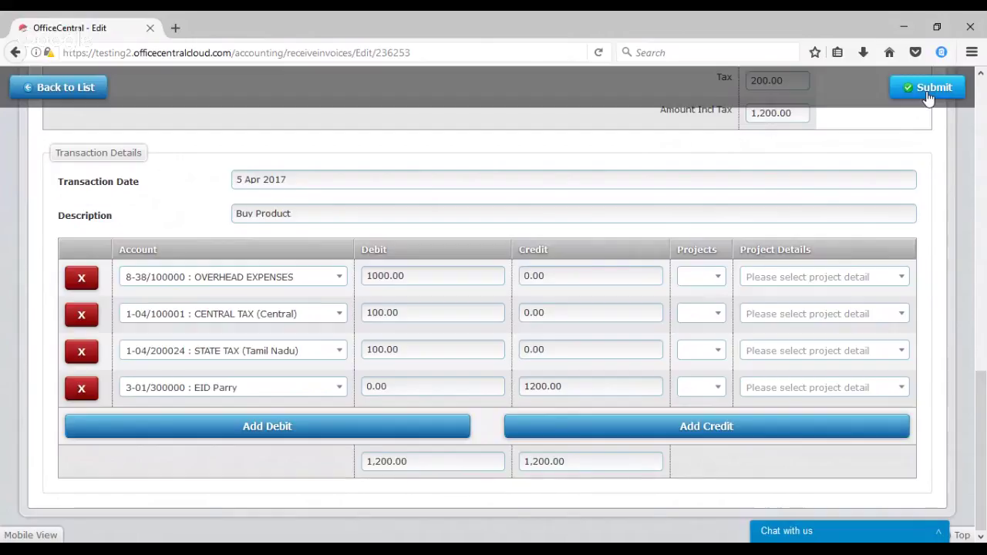
click(928, 94)
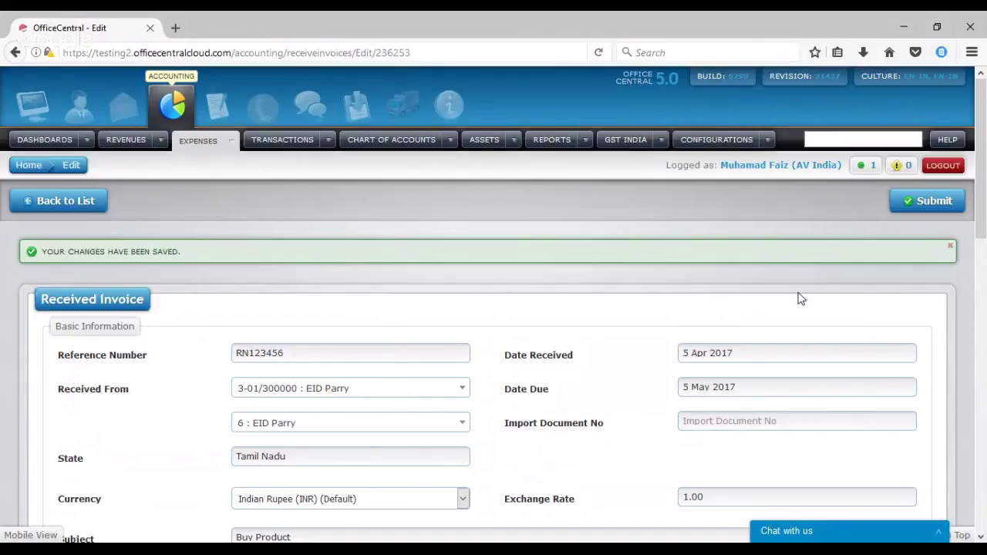
mouse_move(986, 161)
mouse_down()
mouse_move(982, 255)
mouse_move(969, 162)
mouse_up()
Approve the Buy Product transaction RI000002/2017 from Transactions > My Location > Active
click(328, 140)
mouse_move(386, 245)
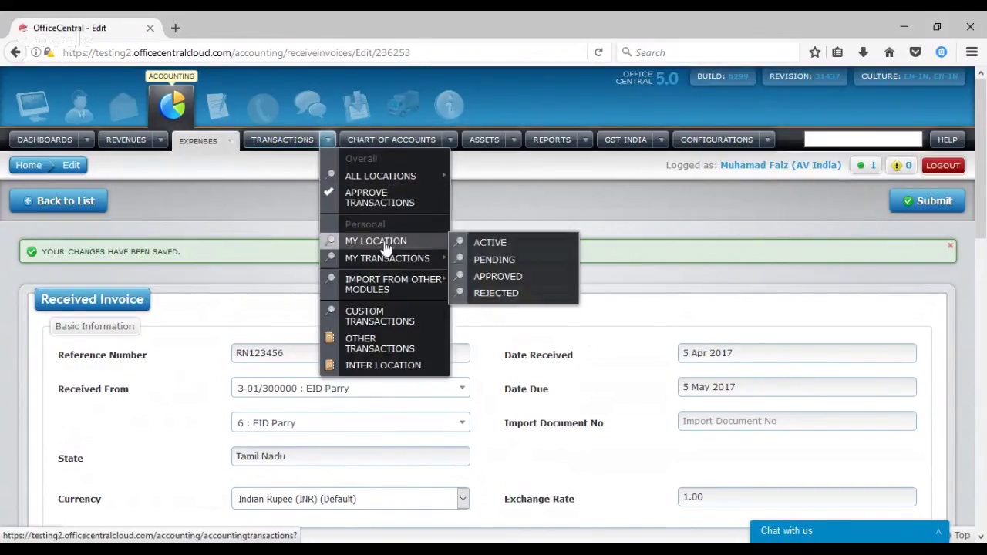
click(482, 243)
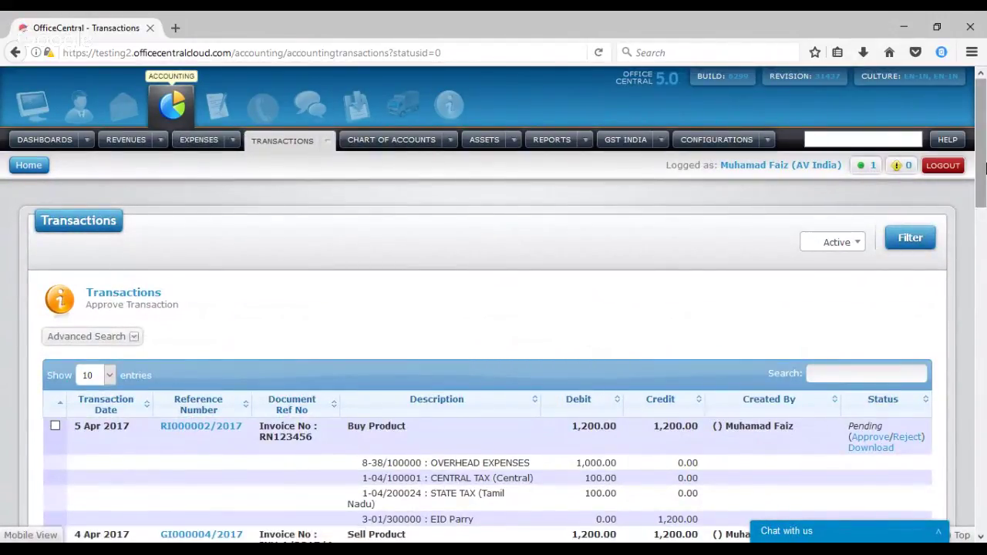
scroll(980, 201, down, 5)
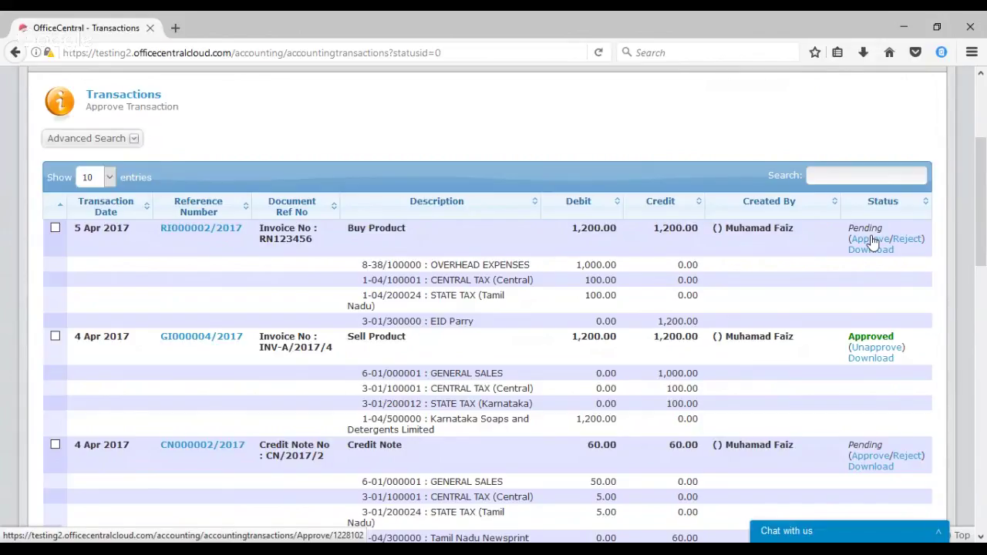
click(872, 239)
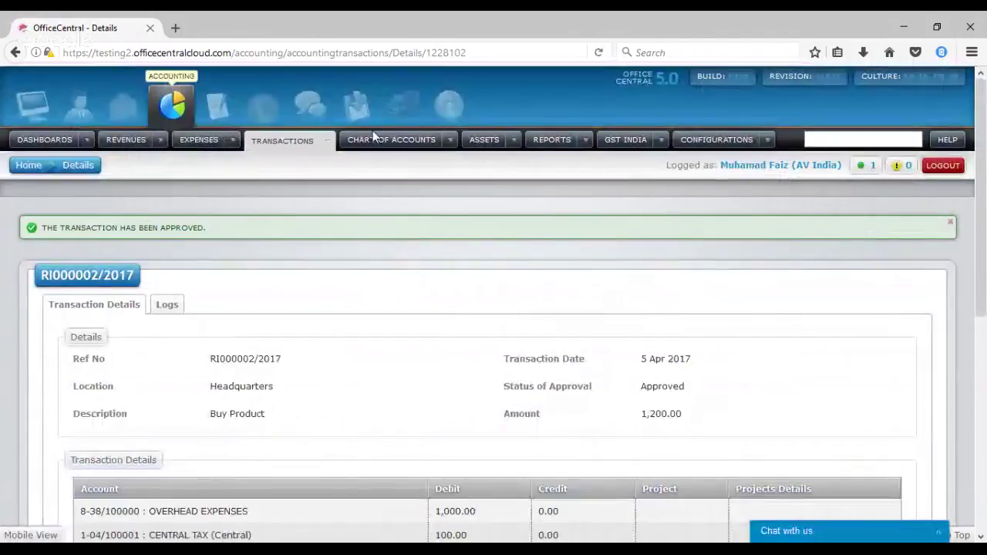
Show the Overall received invoices list, where EID Parry's 1200.00 invoice is Approved
click(230, 140)
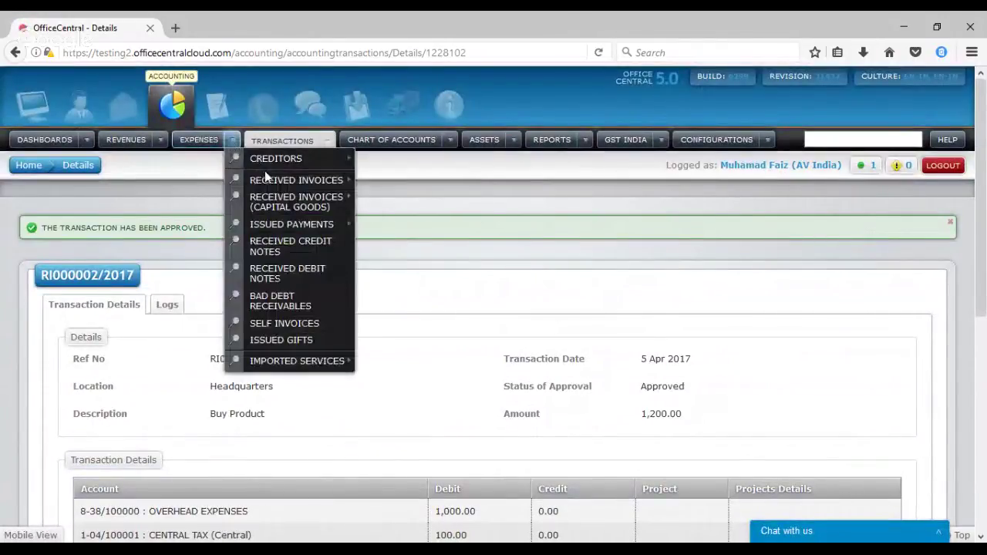
mouse_move(278, 181)
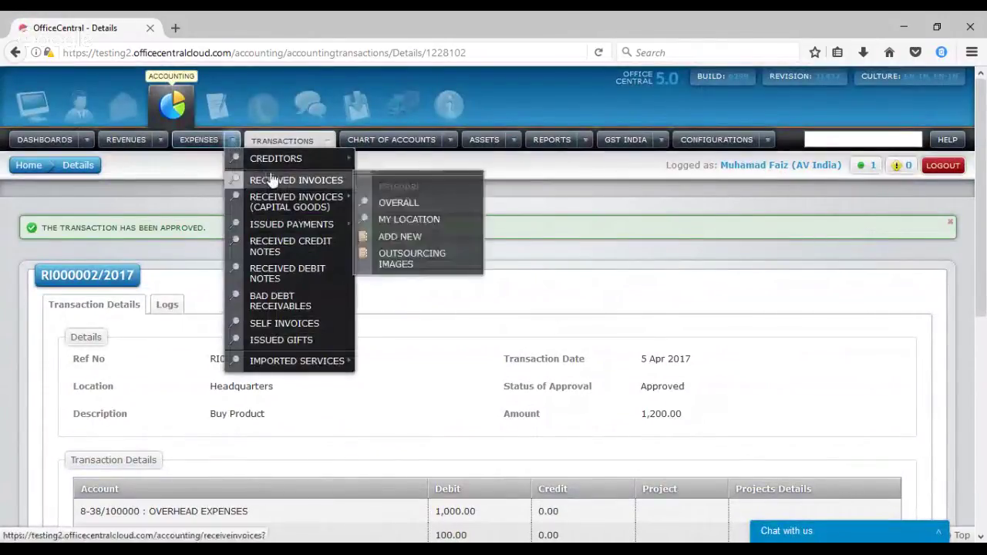
click(414, 204)
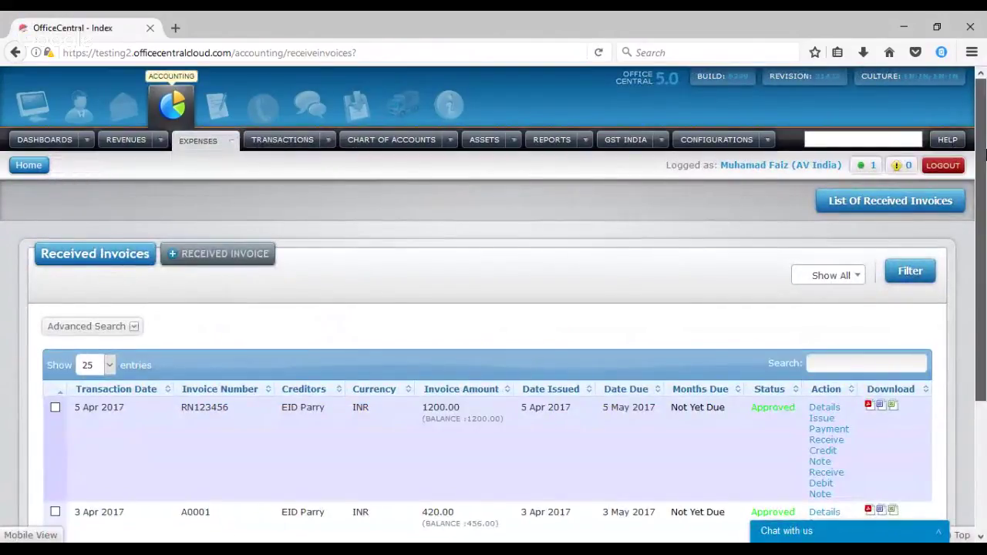
drag(983, 158, 984, 228)
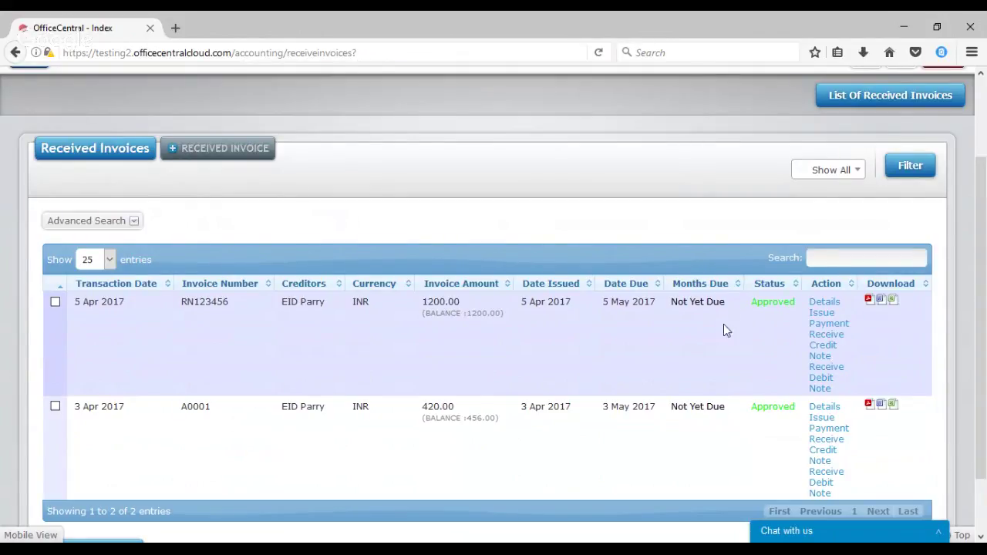
Start a credit note on invoice RN123456 with quantity 1 of an item named Discount
click(820, 349)
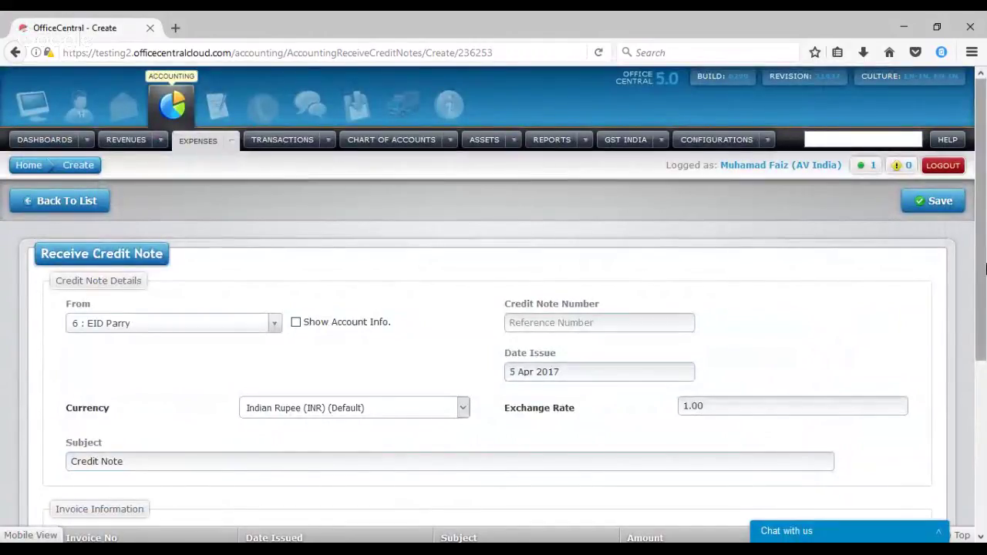
drag(985, 264, 963, 425)
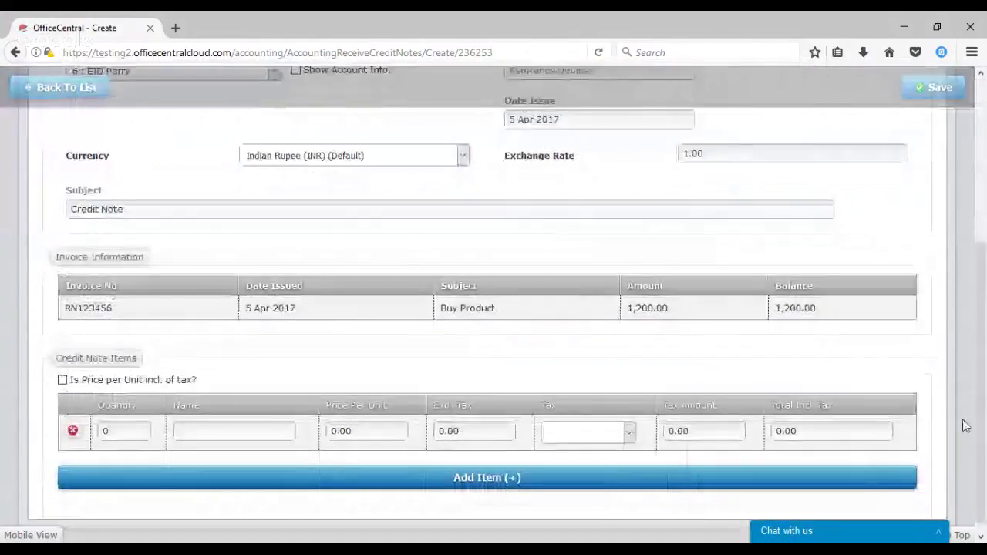
click(110, 426)
key(BackSpace)
text(1)
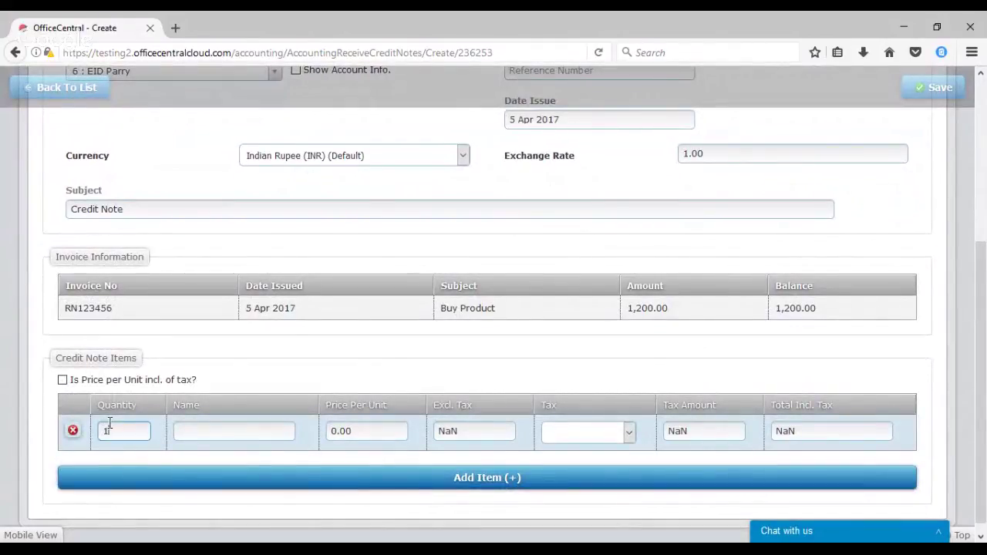
click(209, 432)
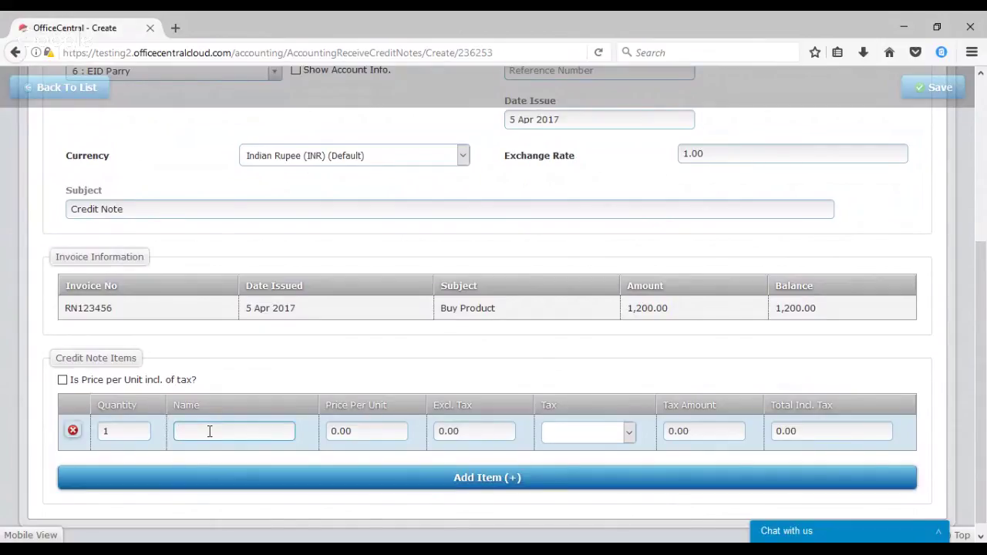
text(Discount)
Price the Discount item at 100 with TX 20% tax and save the credit note
click(358, 430)
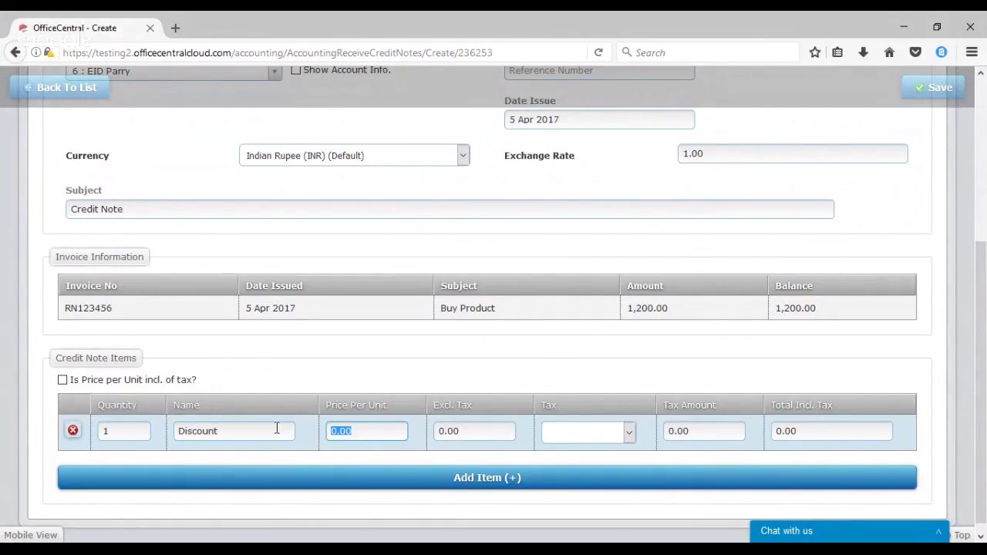
text(100)
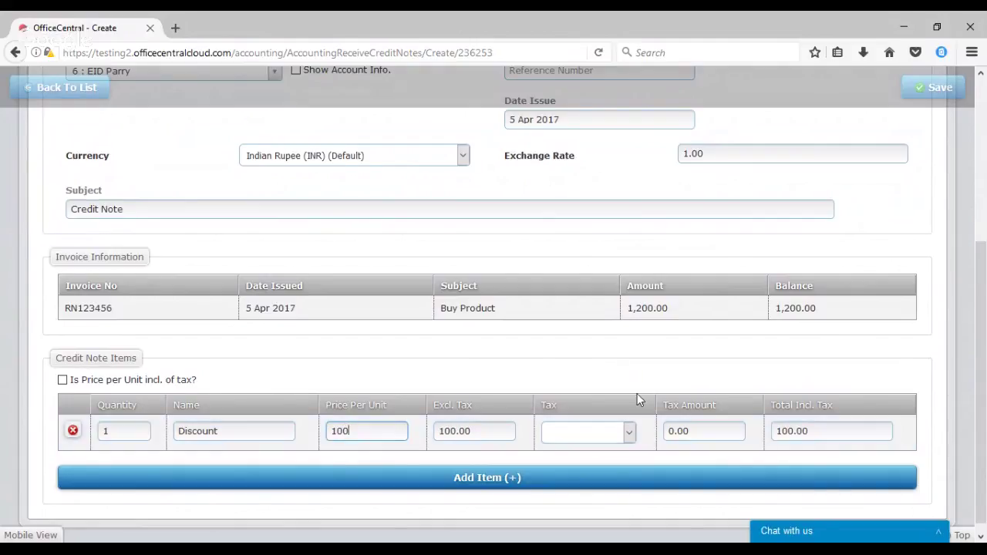
click(630, 432)
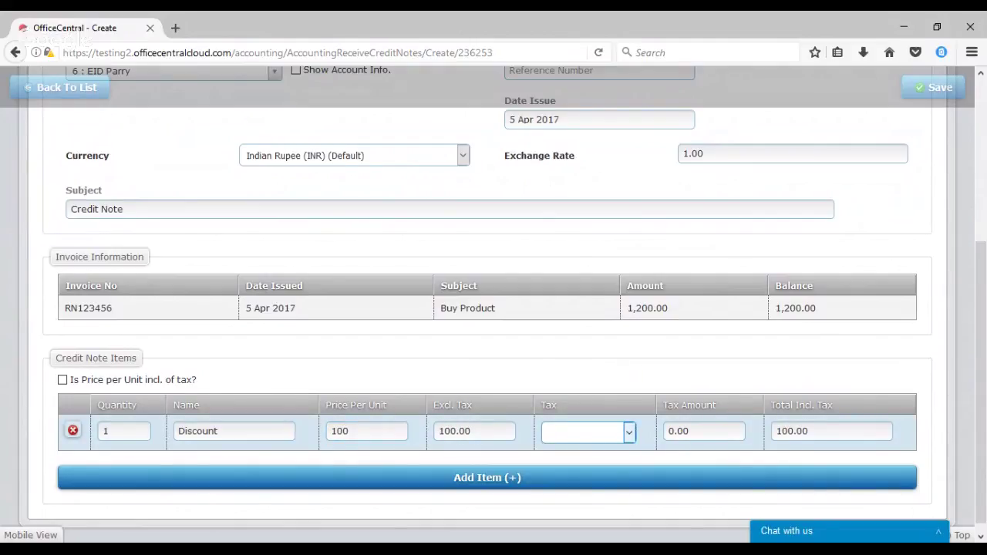
click(587, 460)
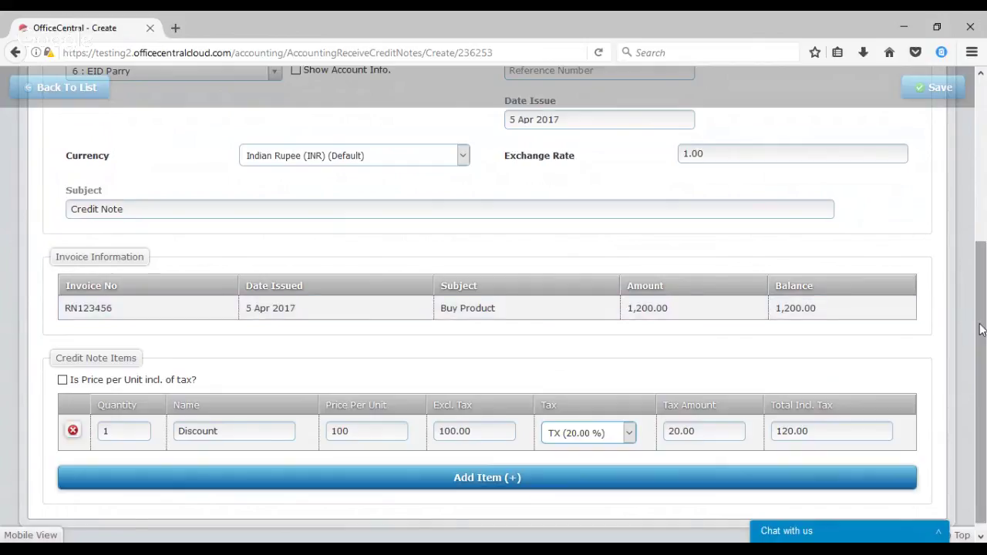
scroll(980, 347, down, 1)
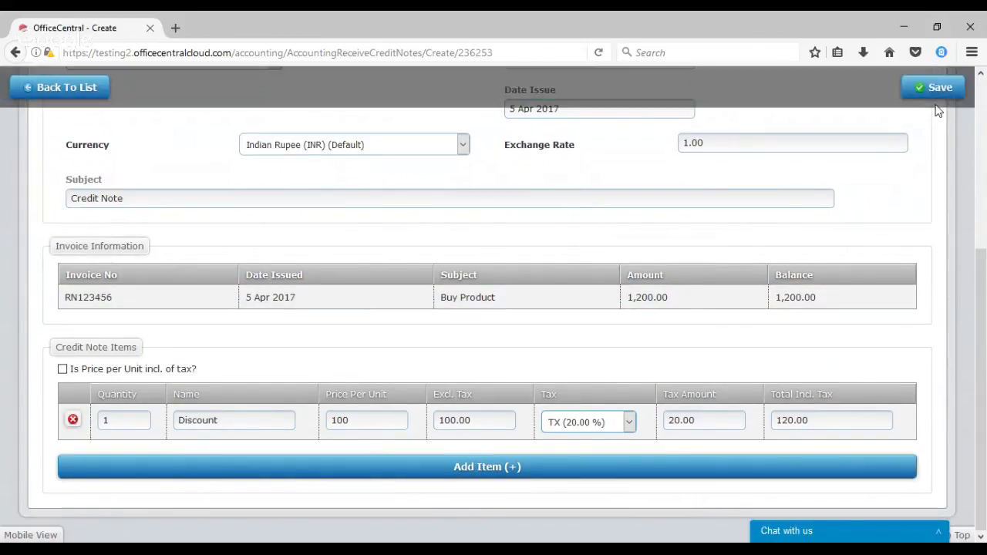
click(936, 97)
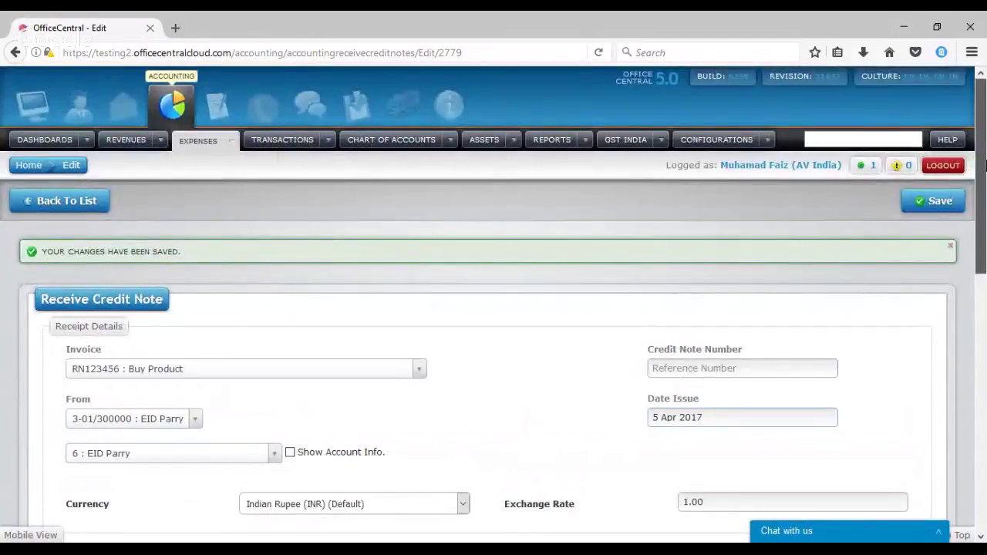
scroll(986, 199, down, 2)
drag(986, 199, 976, 412)
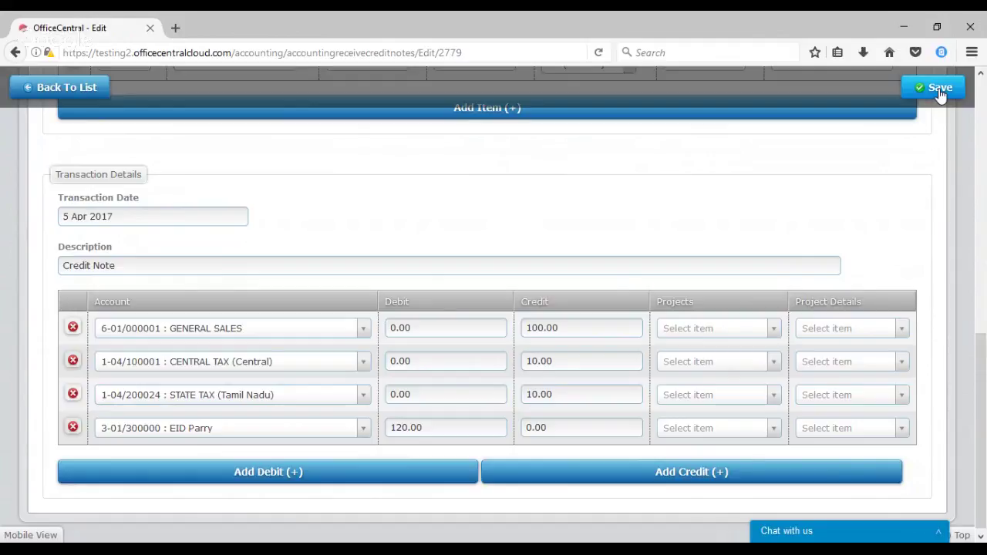
click(940, 91)
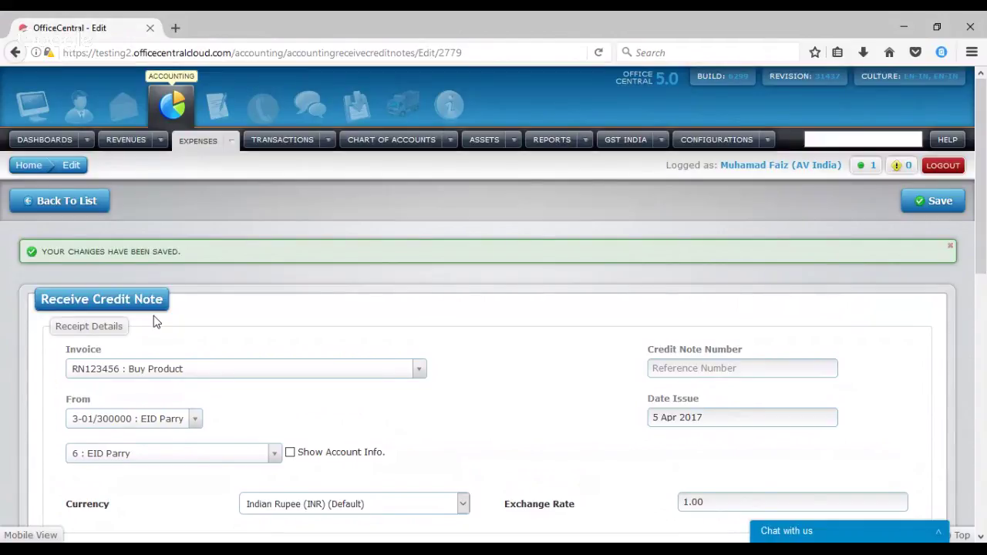
click(232, 146)
Start a new received invoice from supplier Emami
mouse_move(254, 193)
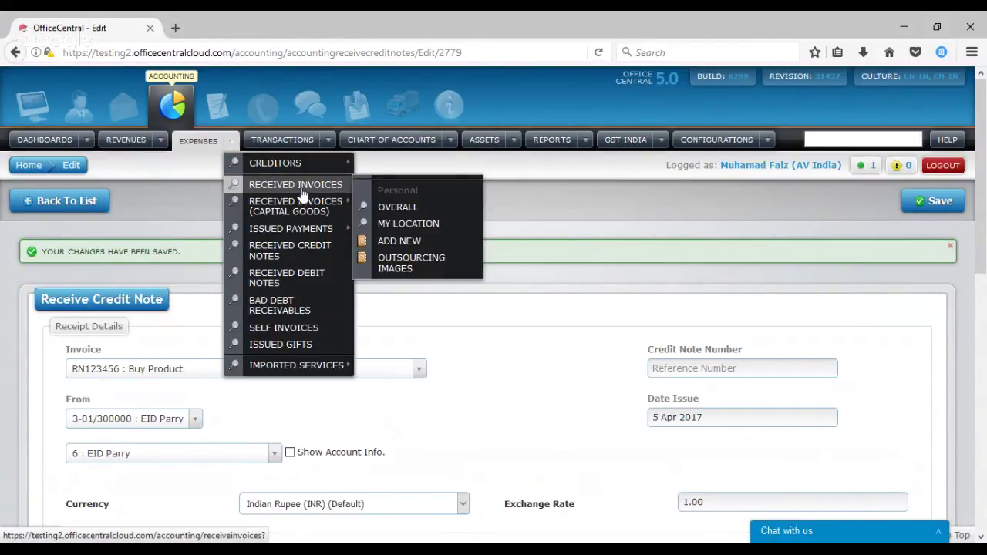
click(401, 241)
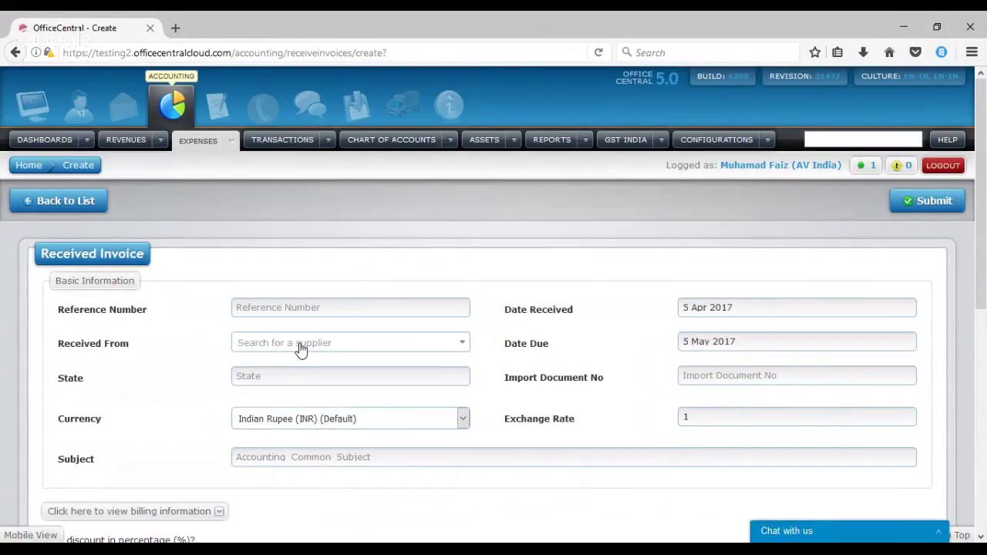
click(301, 349)
text(00)
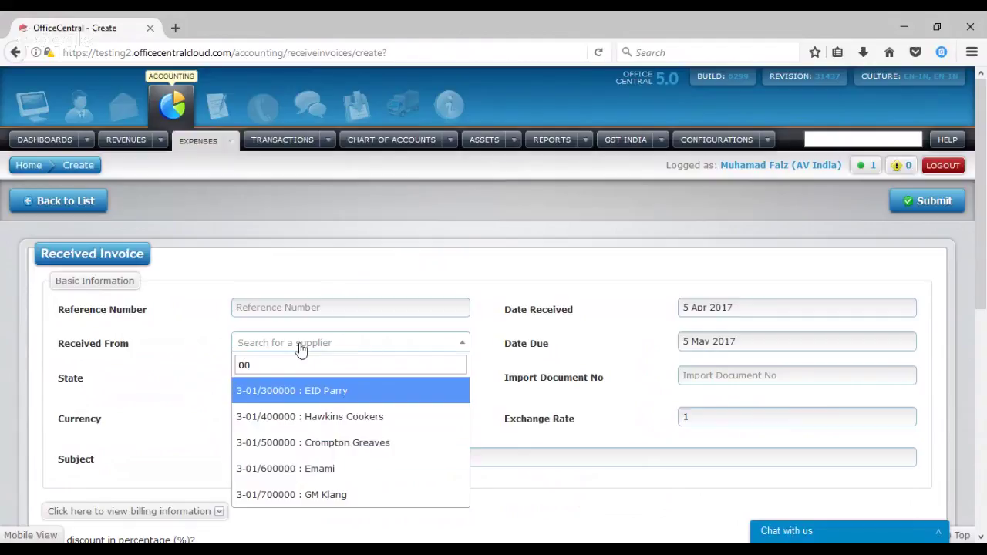
click(318, 468)
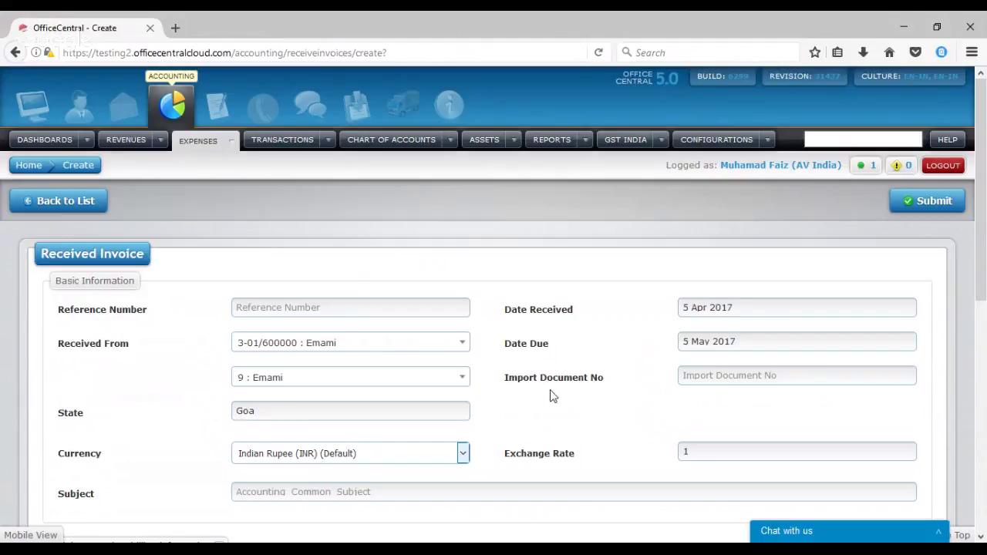
Enter reference RN00001 and subject 'Buy Product' on the invoice
scroll(983, 229, down, 1)
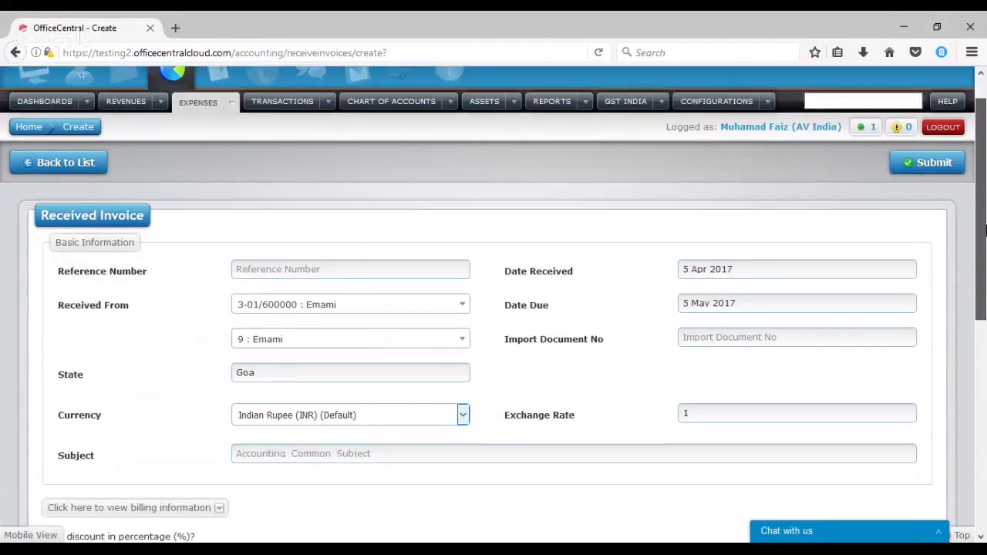
scroll(983, 229, down, 2)
click(328, 186)
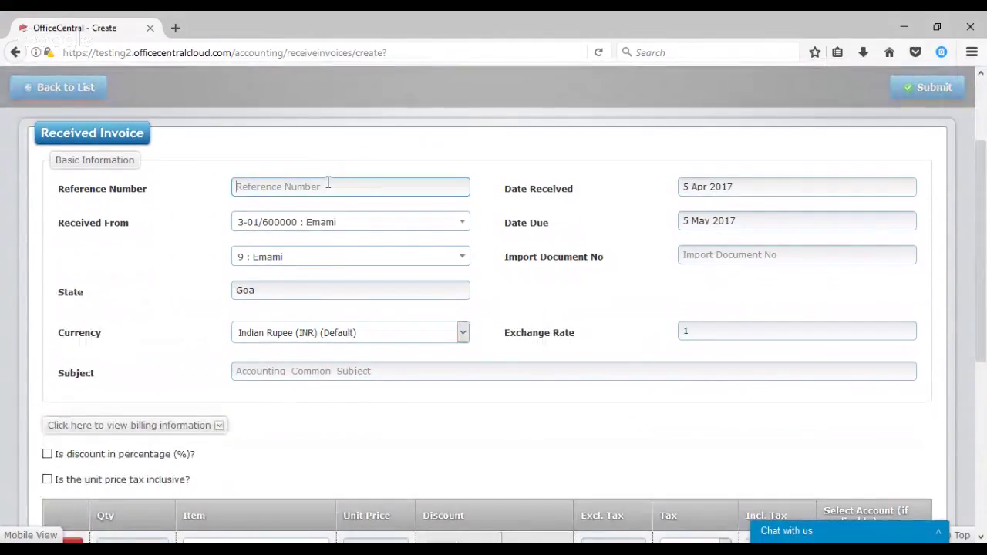
text(R)
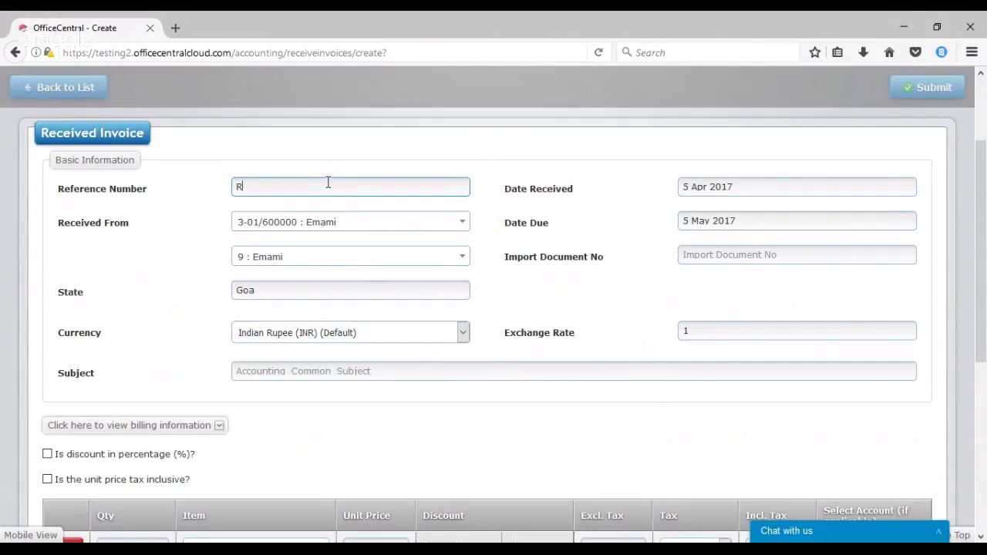
text(n)
key(BackSpace)
text(N00001)
click(308, 374)
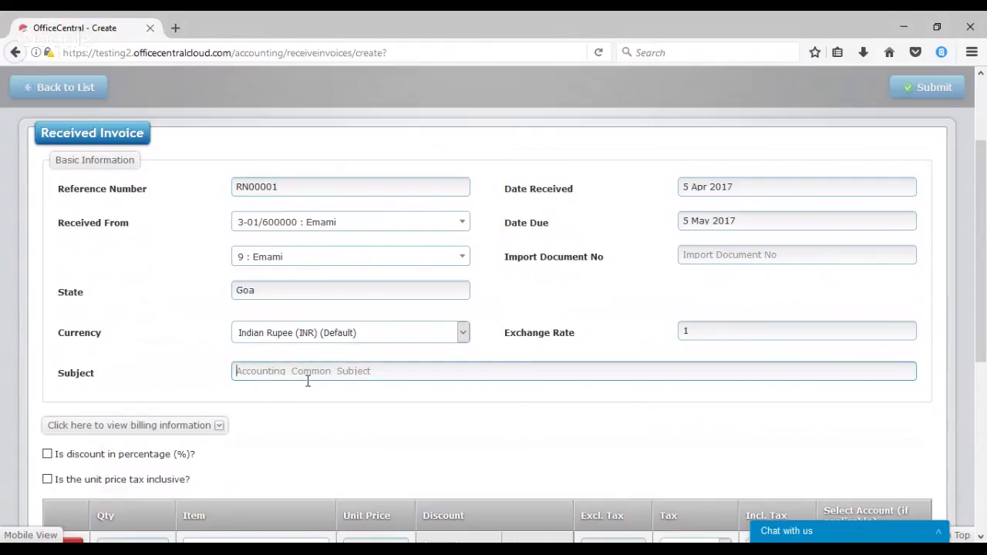
text(Buy Product)
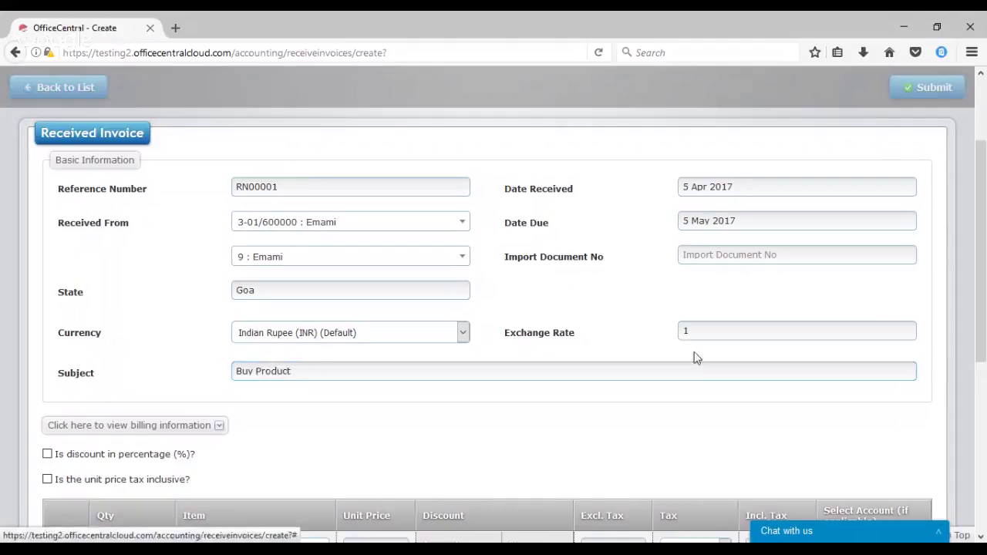
Add a line item named Product with unit price 2000
drag(986, 286, 980, 372)
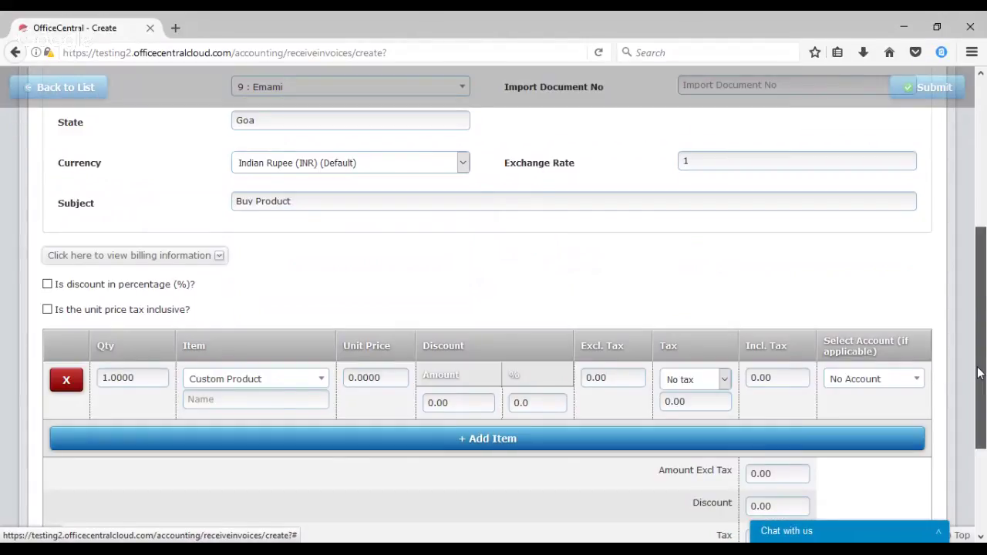
scroll(268, 388, down, 1)
click(268, 388)
text(P)
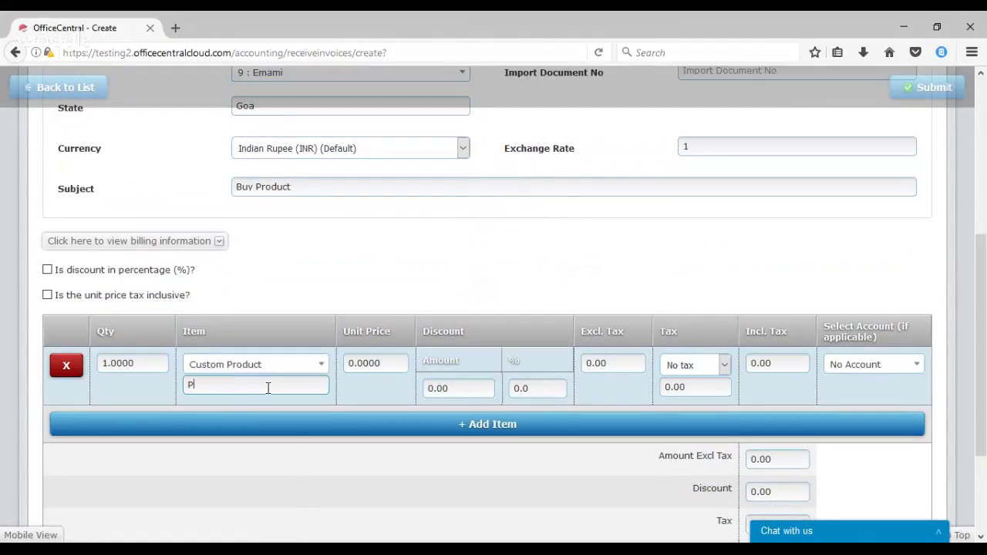
text(roduct)
click(386, 364)
text(2000)
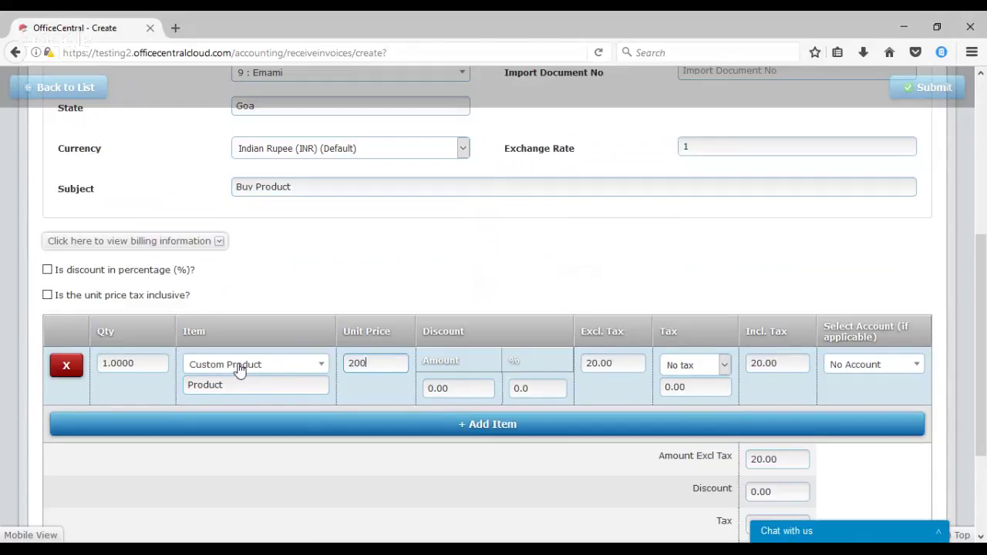
Apply TX 20% tax to the product line and submit the invoice
click(723, 366)
click(726, 102)
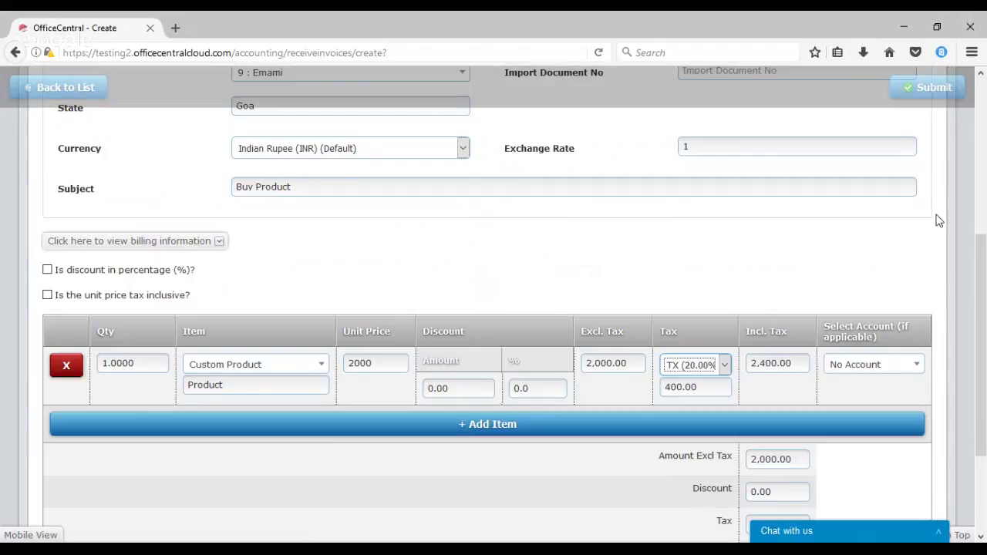
click(984, 277)
scroll(984, 278, down, 1)
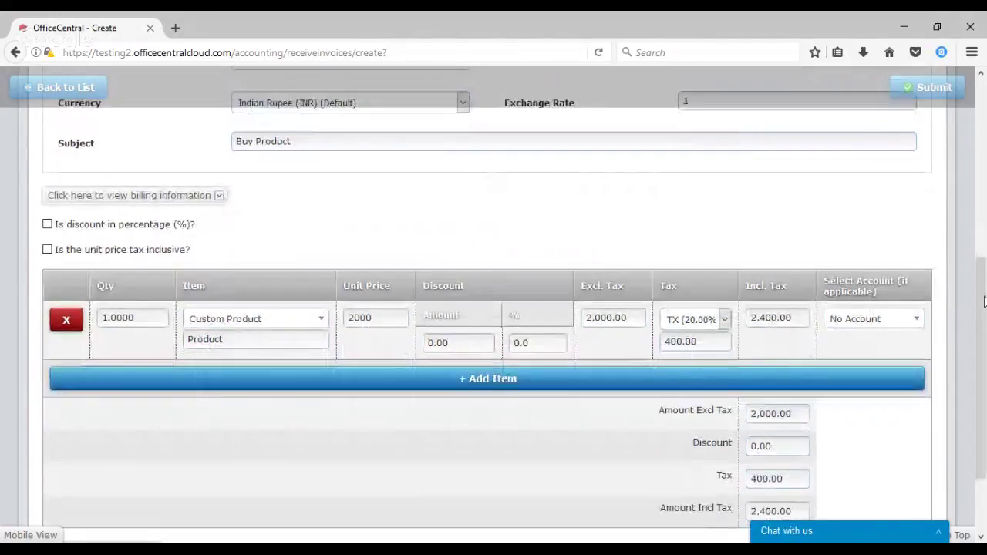
click(929, 99)
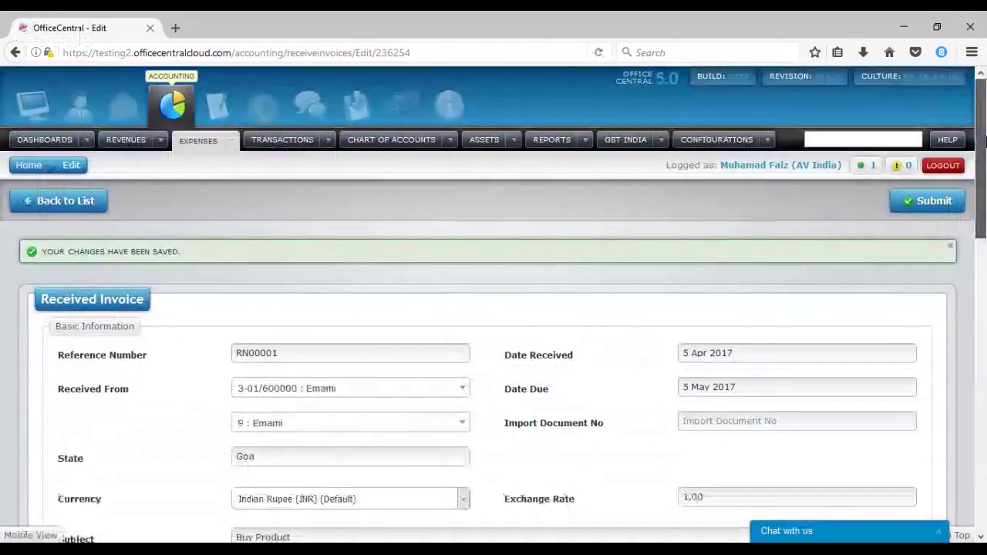
Check the 2,400.00 debit and credit transaction totals, then resubmit the invoice
drag(984, 140, 979, 434)
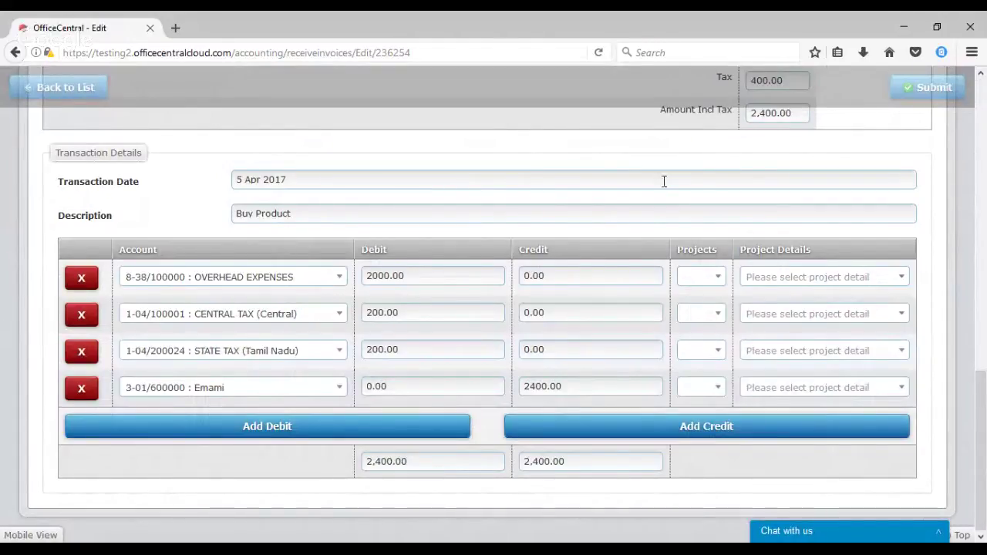
click(923, 89)
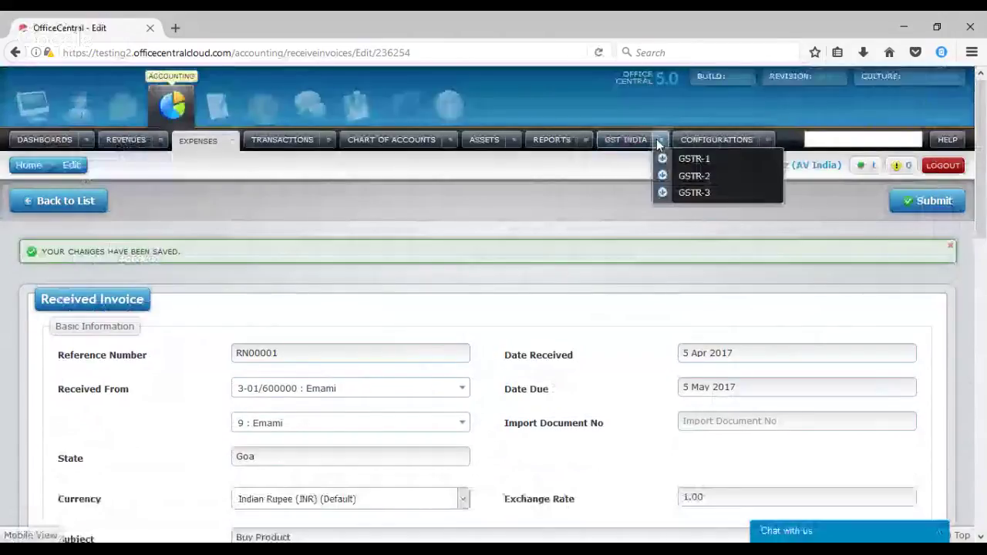
Approve Emami's 2,400.00 Buy Product transaction RI000003/2017 and reopen the active transactions list
mouse_move(327, 147)
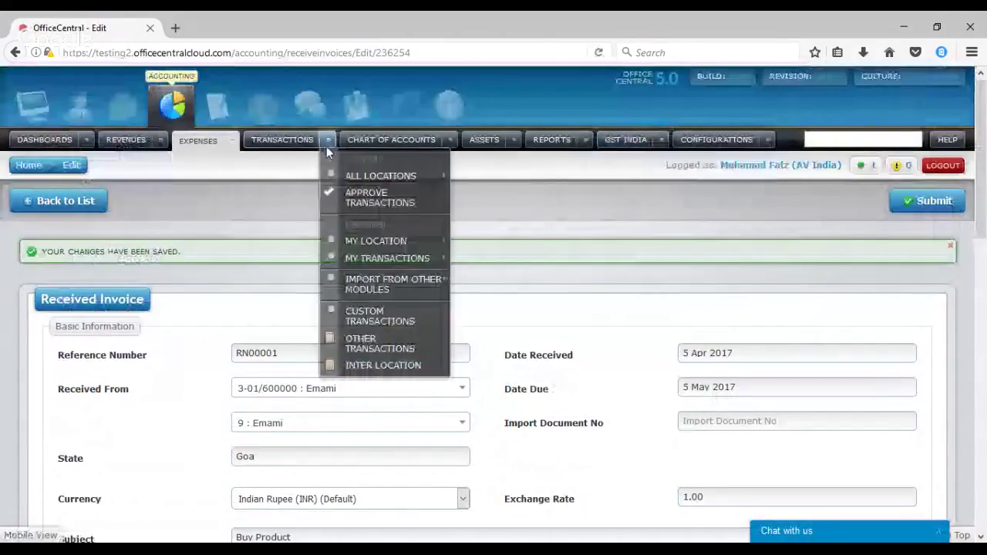
mouse_move(386, 241)
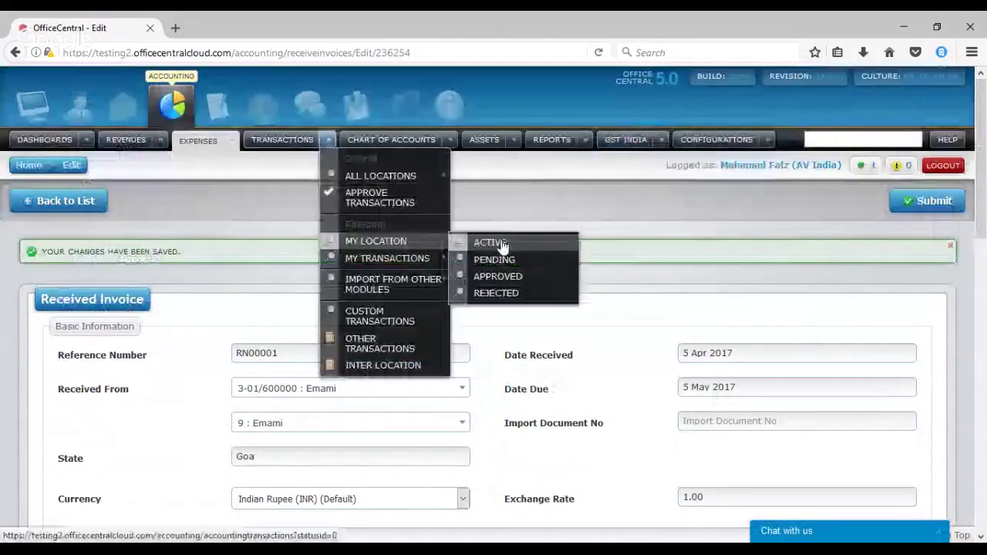
click(490, 243)
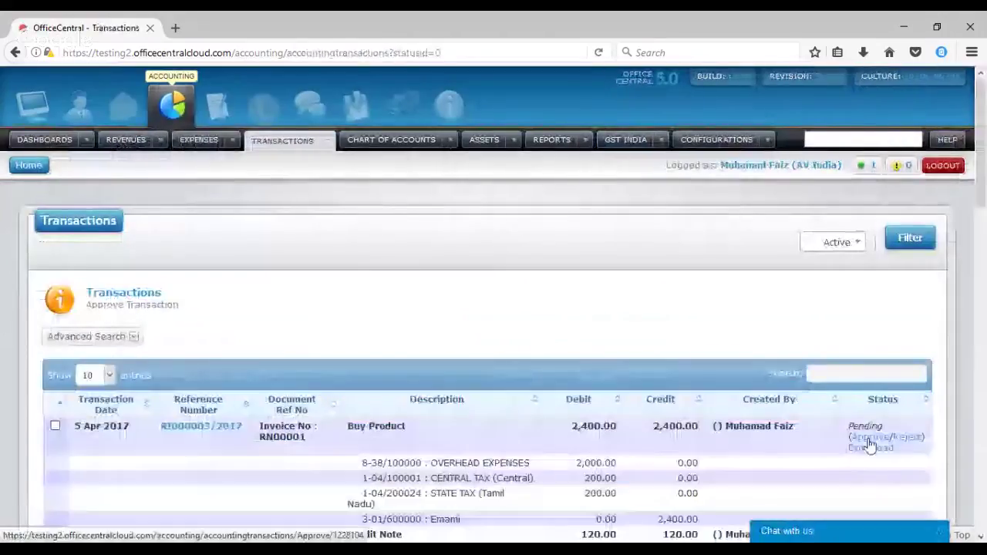
click(870, 437)
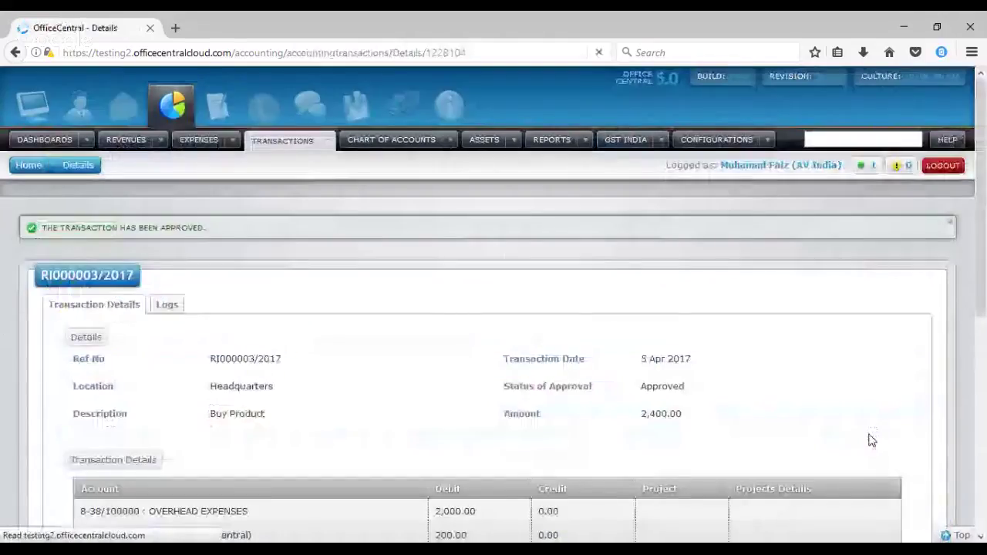
click(328, 141)
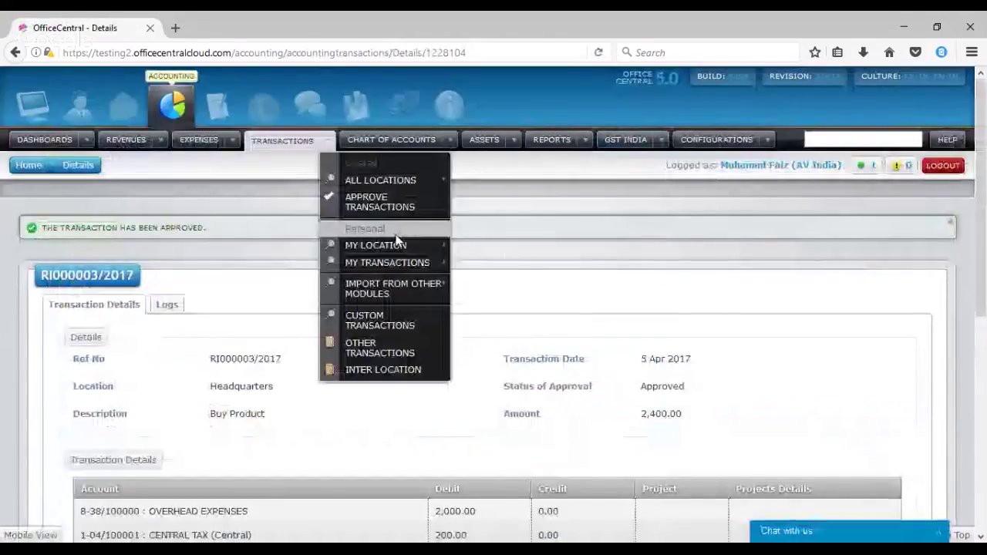
click(503, 246)
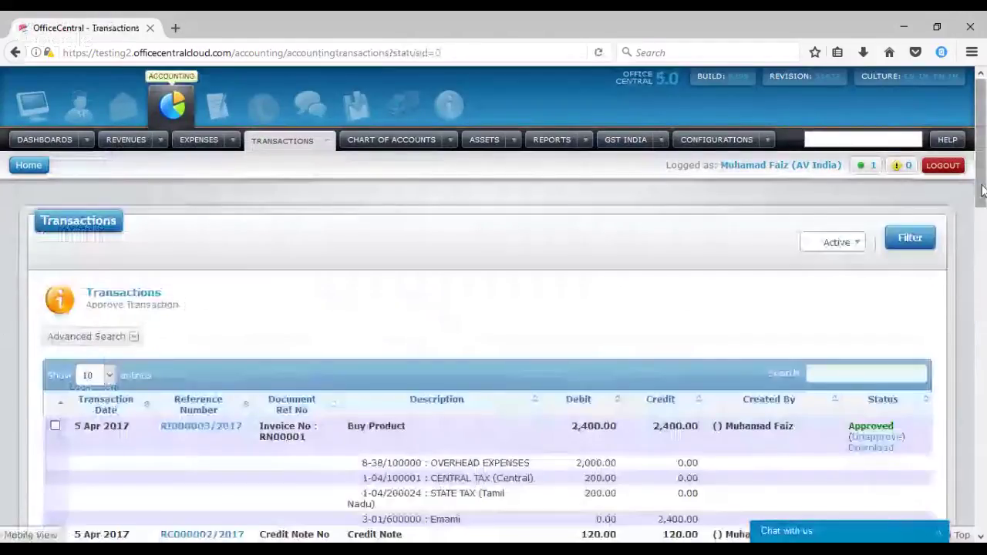
scroll(983, 191, down, 5)
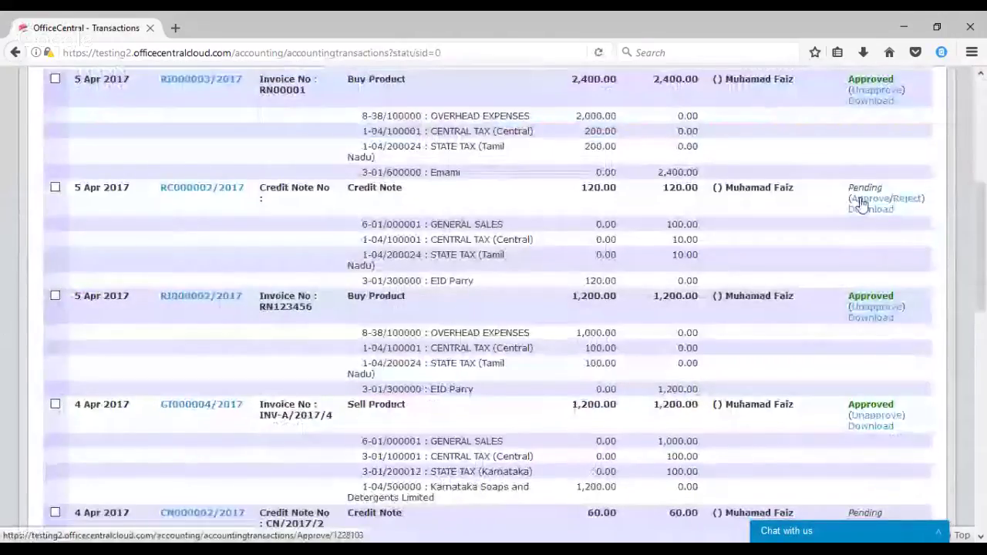
Approve credit note RC000002/2017 for 120.00 and review its Details page
click(860, 199)
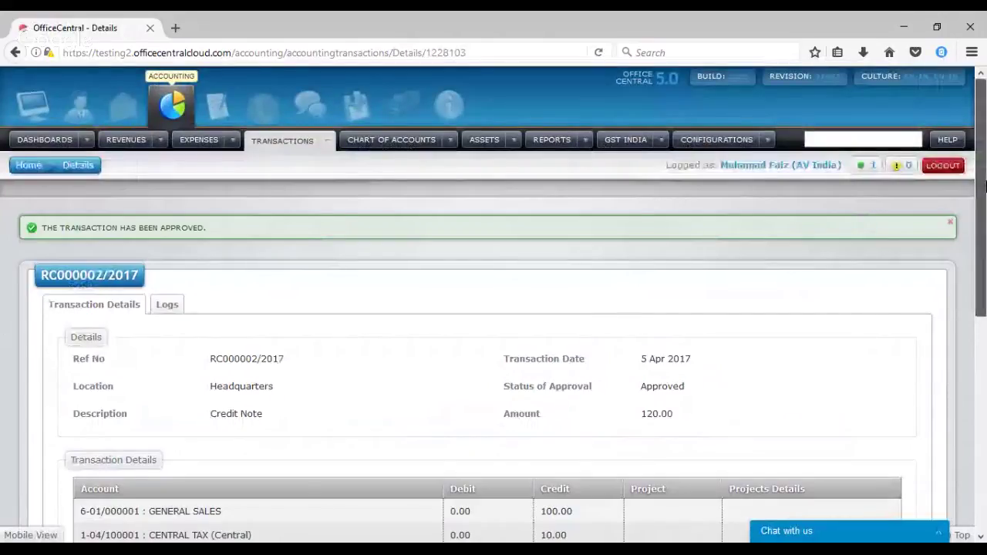
drag(984, 185, 974, 340)
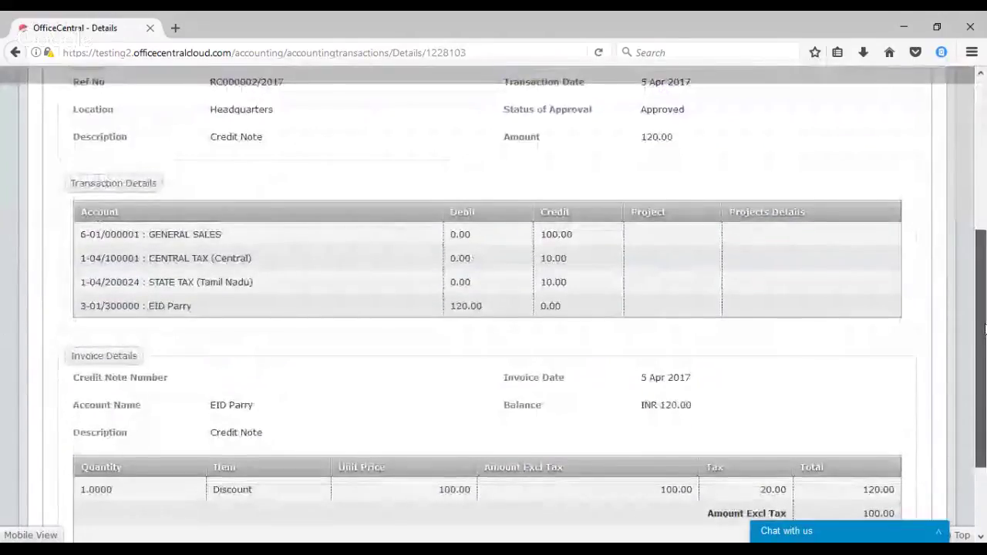
drag(984, 329, 984, 176)
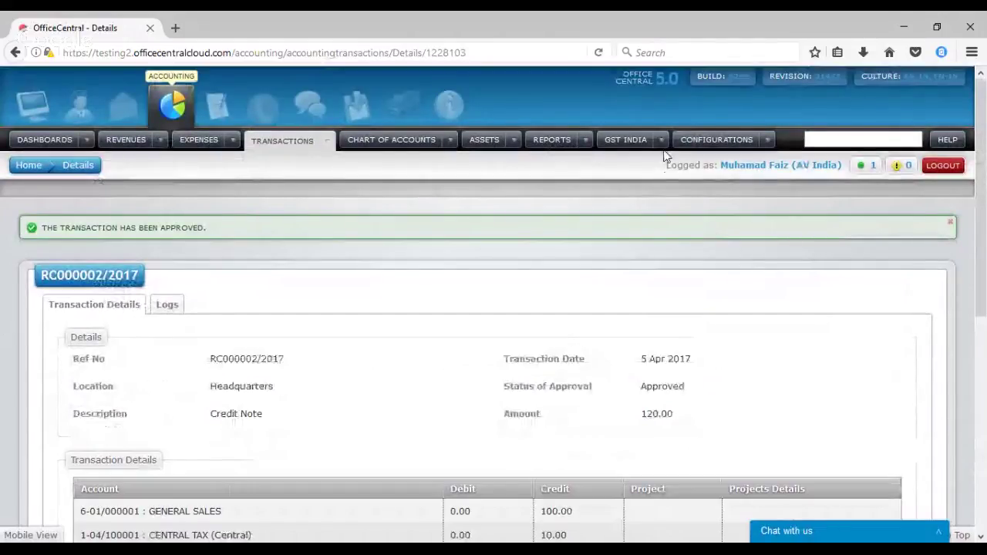
Generate a GSTR-2 PDF for the range 1 Apr 2017 to 30 Apr 2017
mouse_move(662, 146)
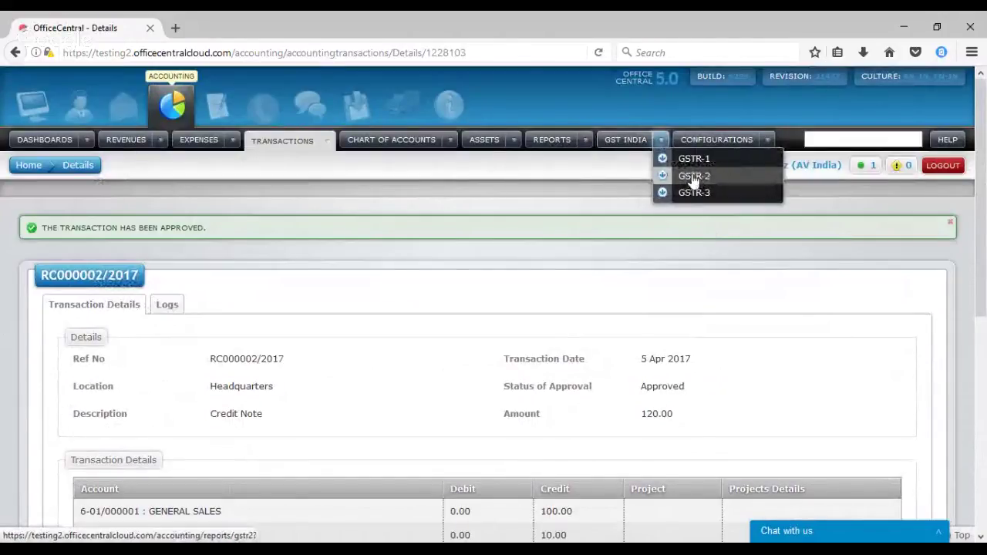
click(693, 178)
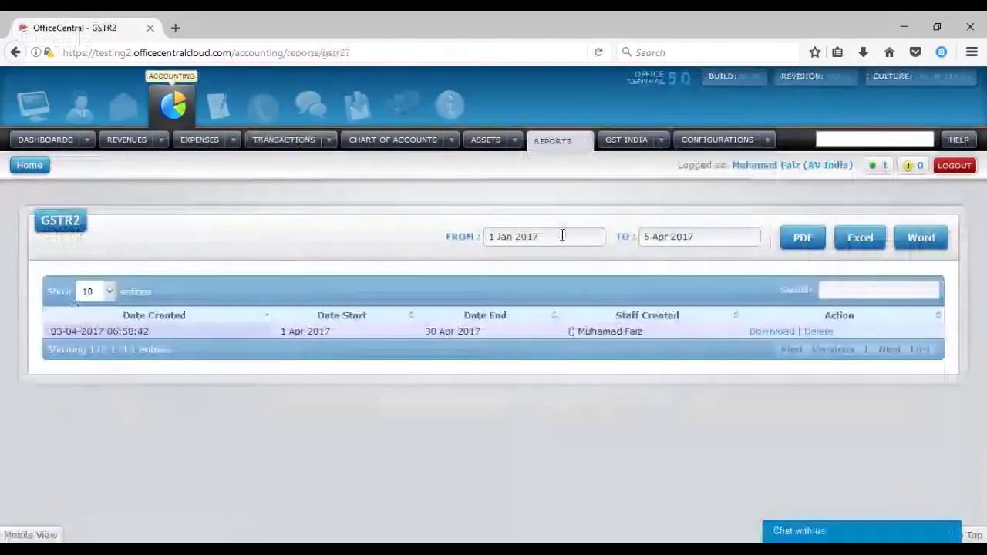
click(527, 238)
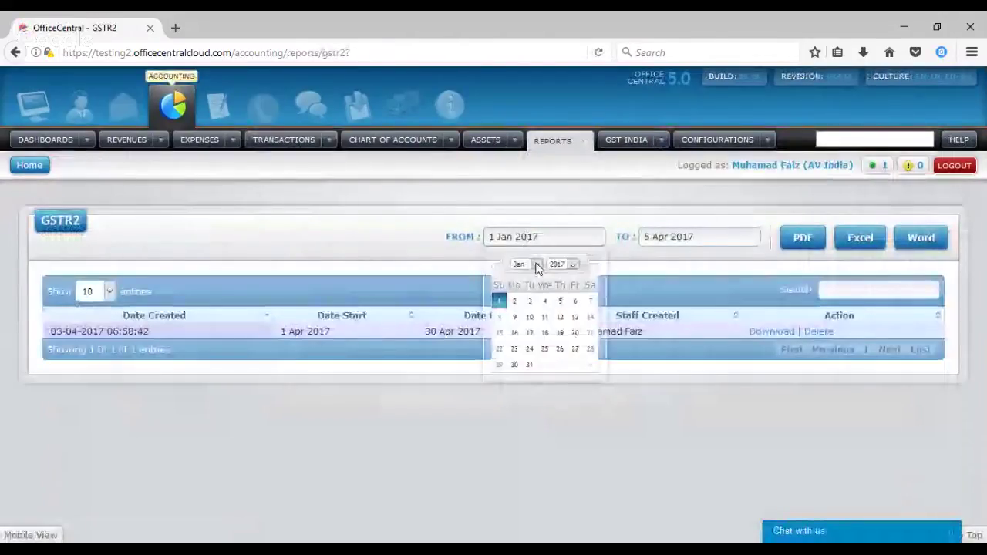
click(537, 265)
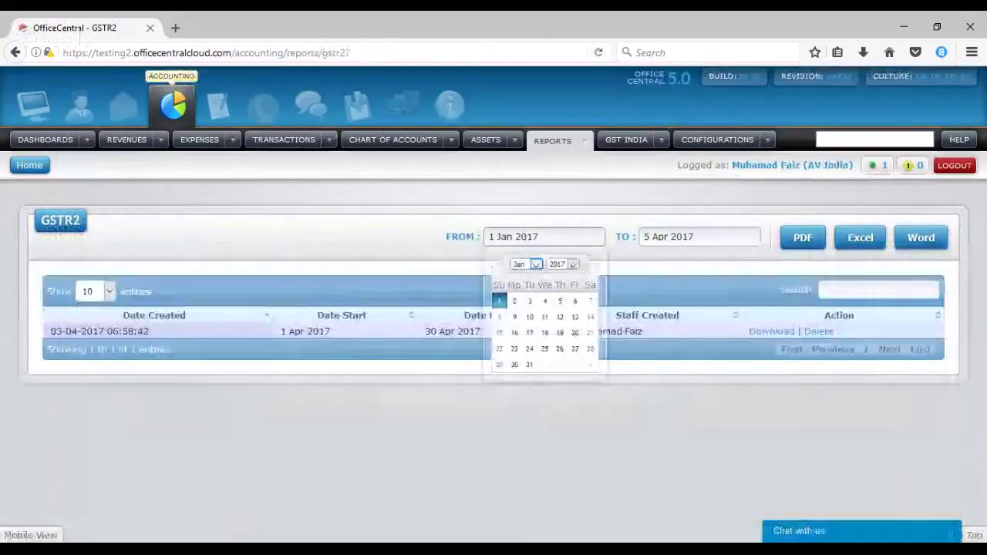
click(527, 330)
click(589, 300)
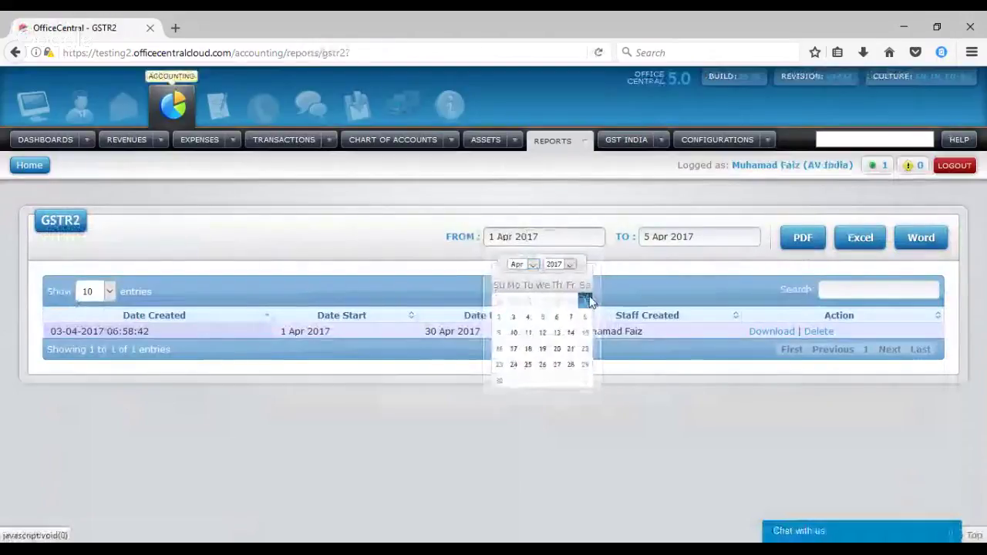
click(663, 237)
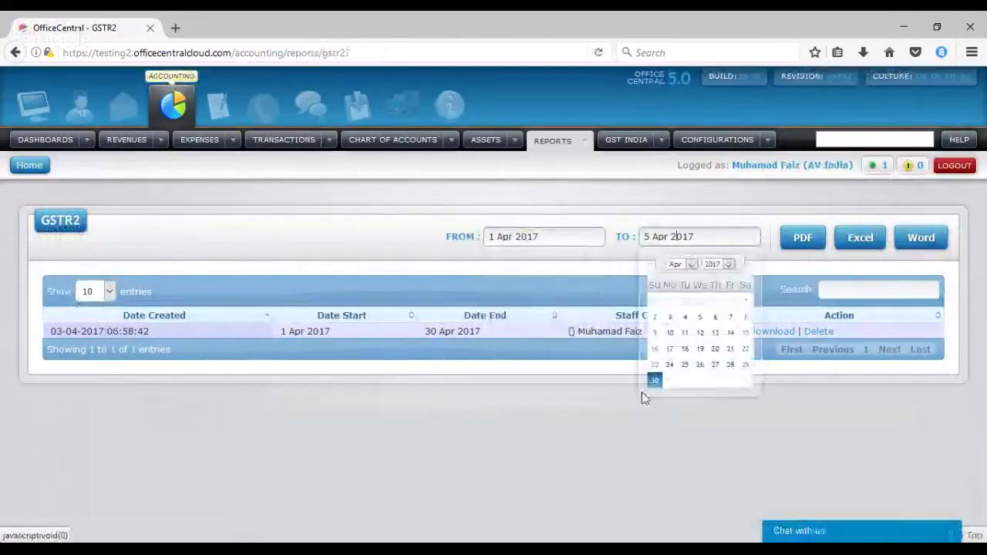
click(662, 381)
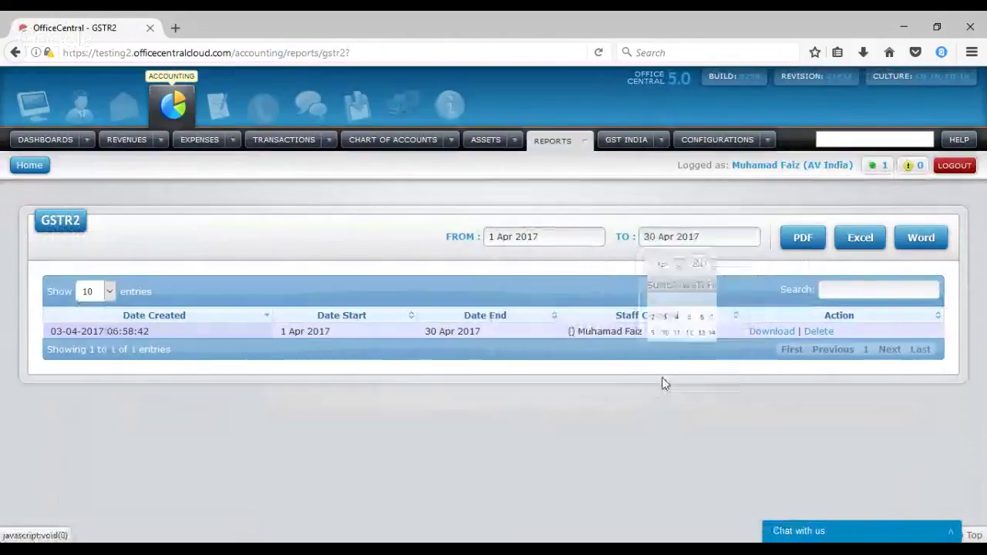
click(808, 239)
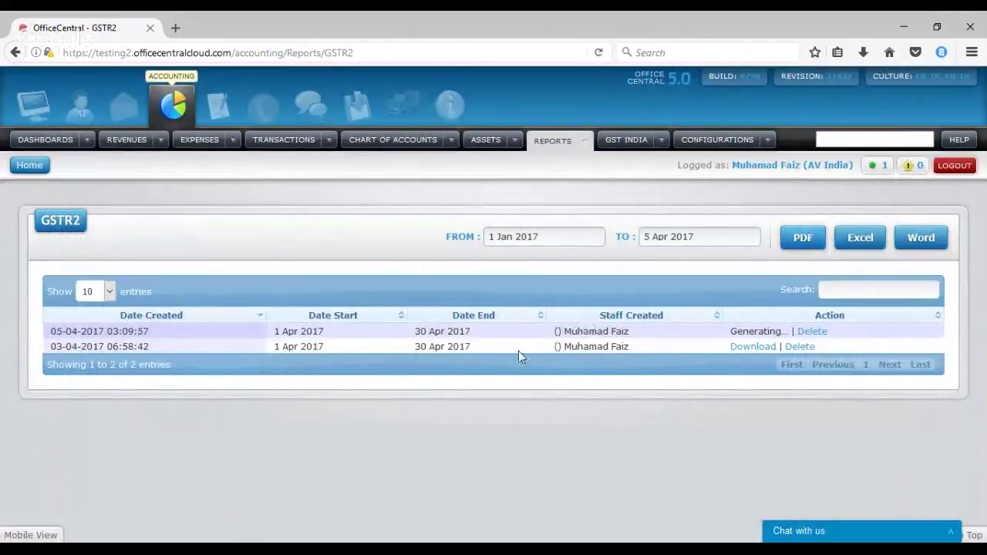
Delete the older 03-04-2017 GSTR-2 report and reload until the April report is downloadable
click(803, 347)
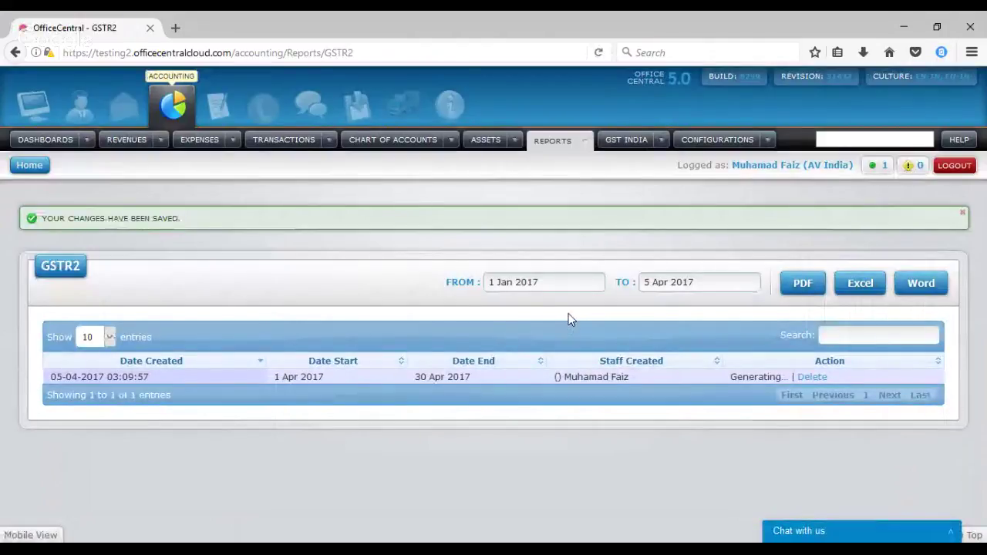
click(599, 53)
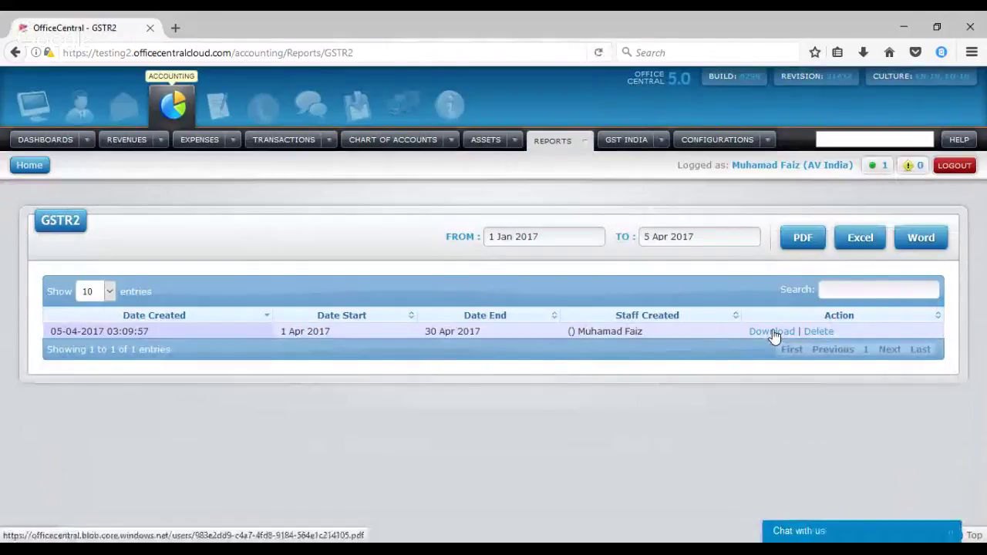
click(772, 332)
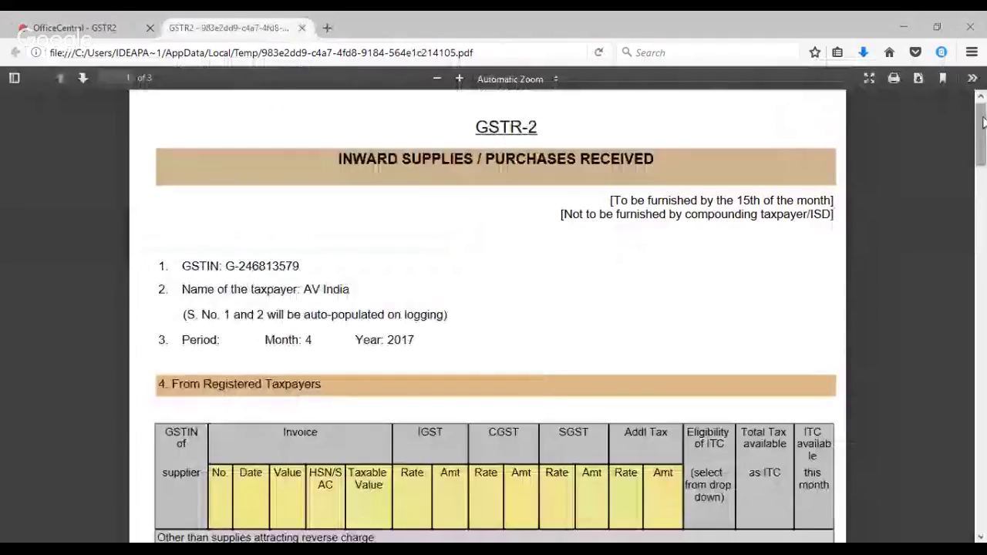
drag(984, 121, 982, 272)
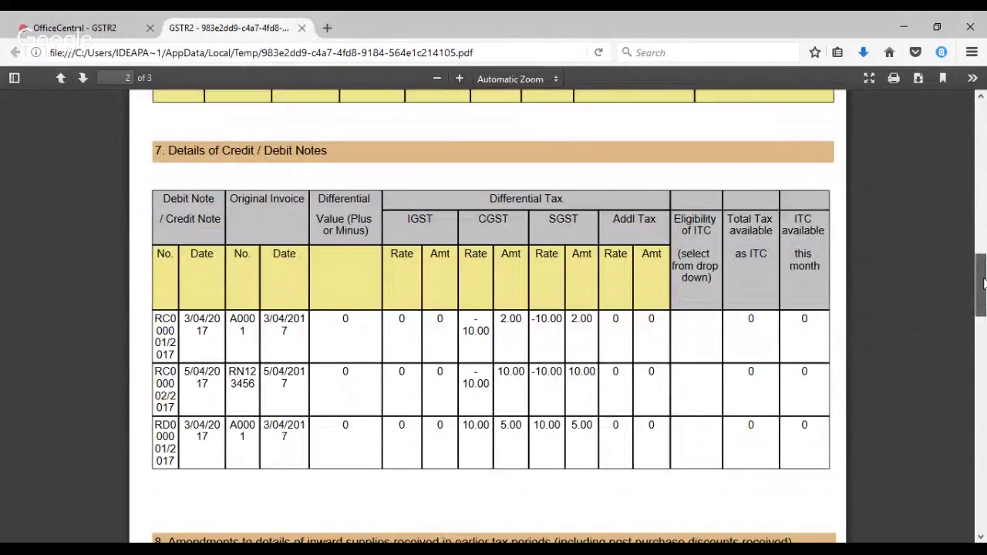
drag(983, 283, 974, 170)
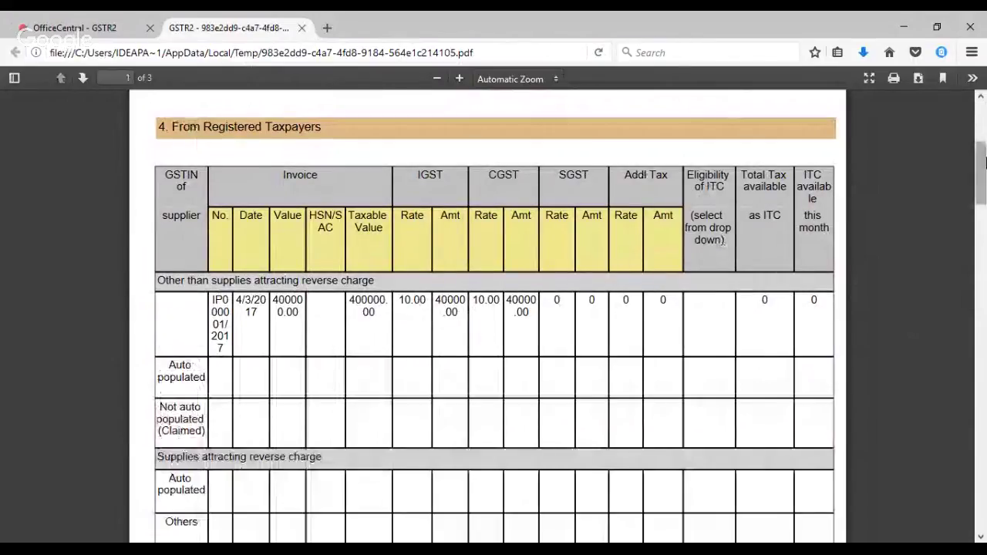
drag(985, 162, 947, 114)
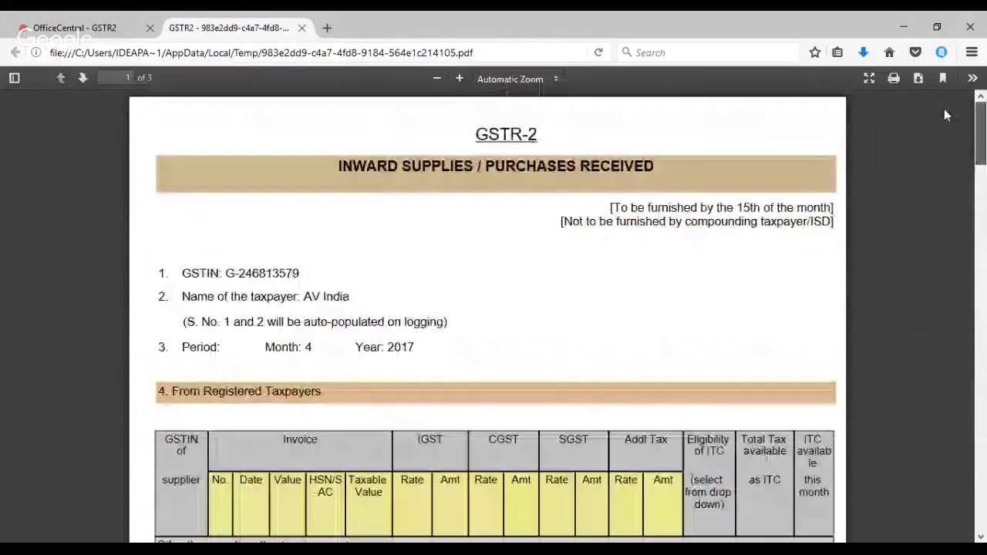
scroll(802, 185, down, 4)
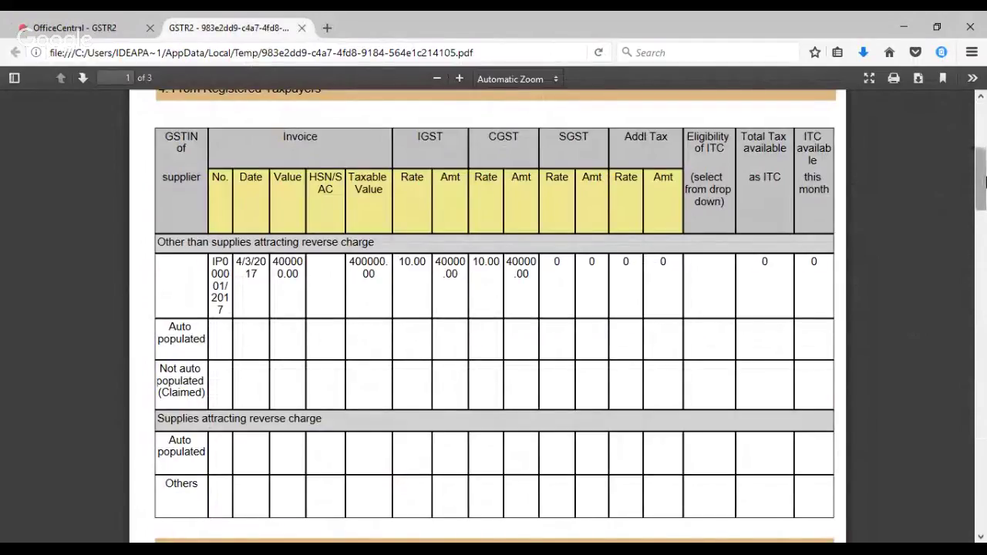
drag(982, 181, 982, 215)
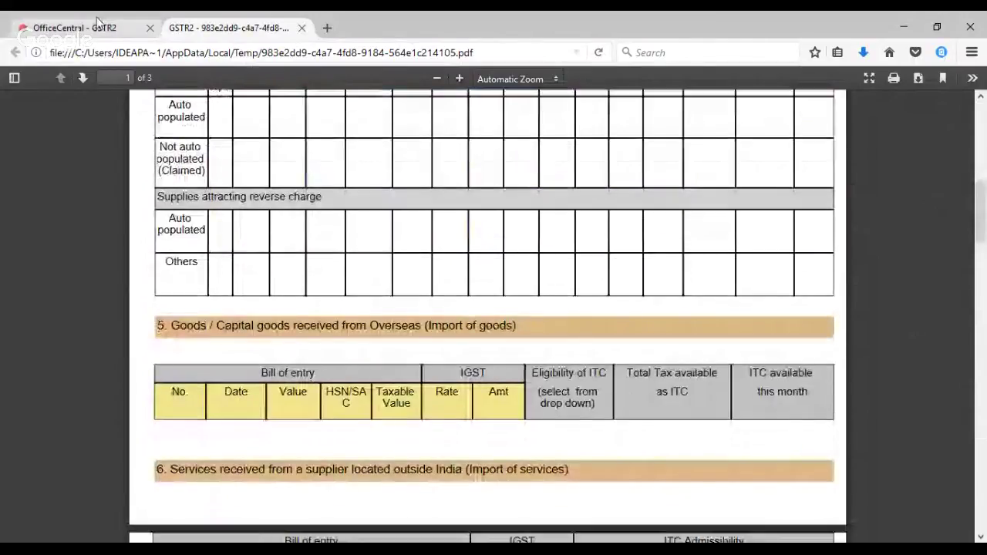
Open April 2017 GSTR-3 details showing 50,106.00 supply tax and 40,042.00 purchase tax
click(98, 25)
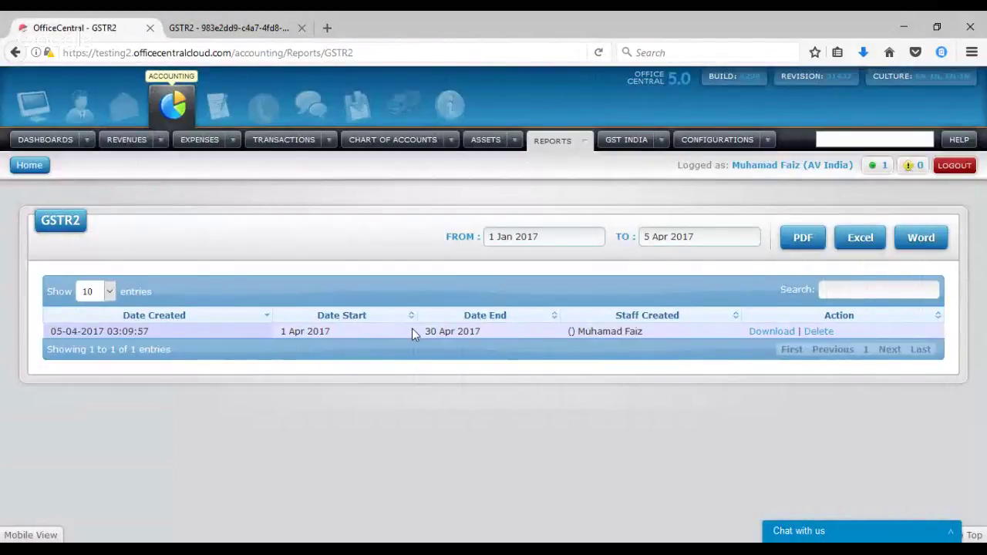
click(661, 139)
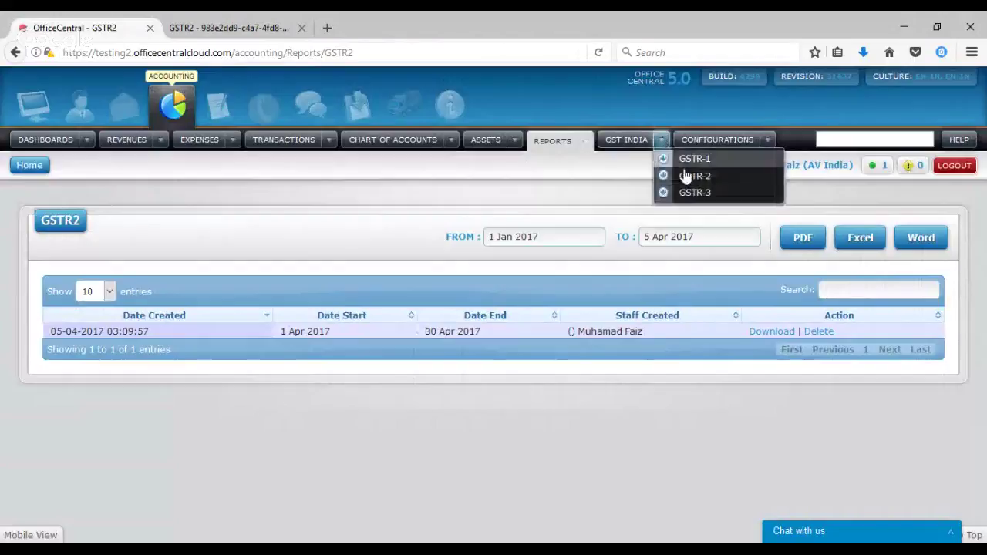
click(695, 193)
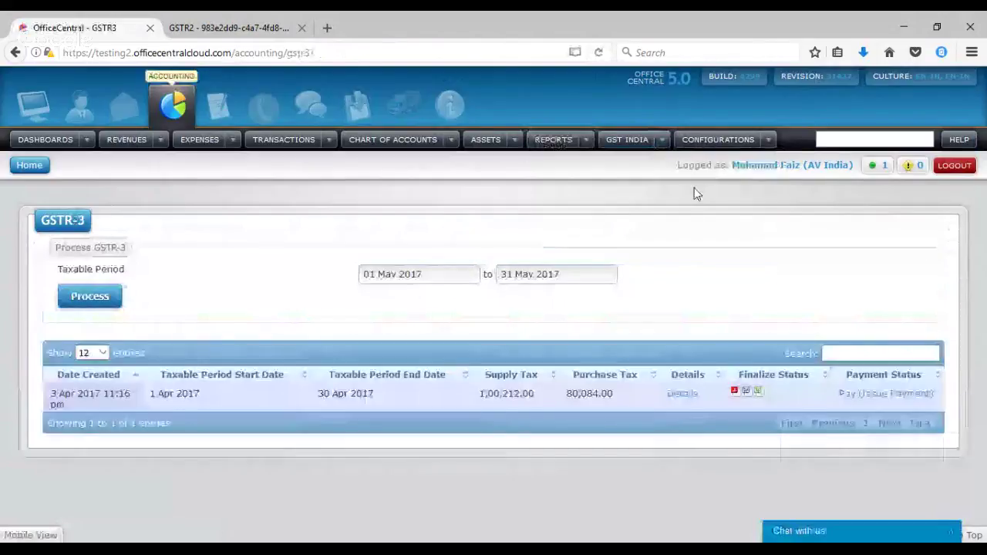
click(684, 394)
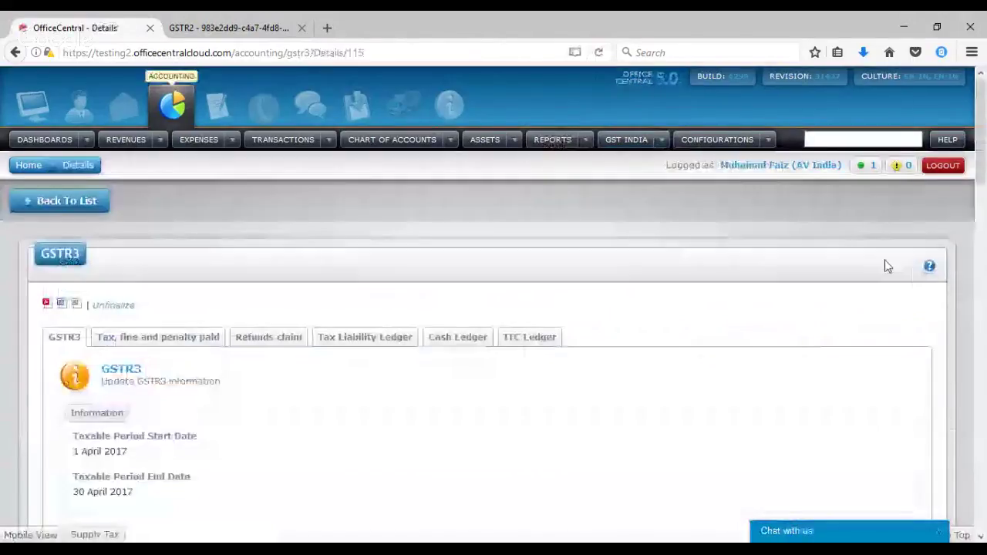
scroll(983, 204, down, 3)
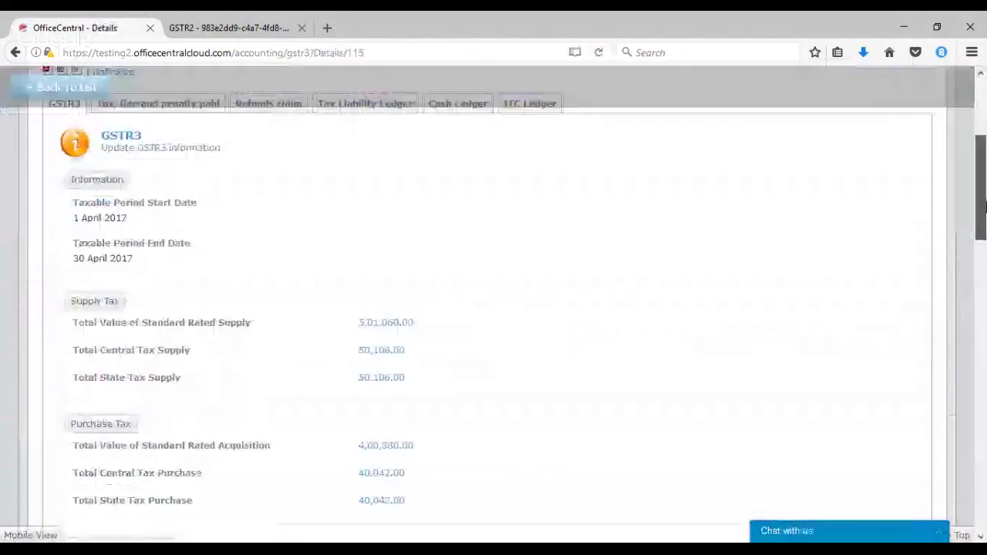
drag(982, 204, 983, 230)
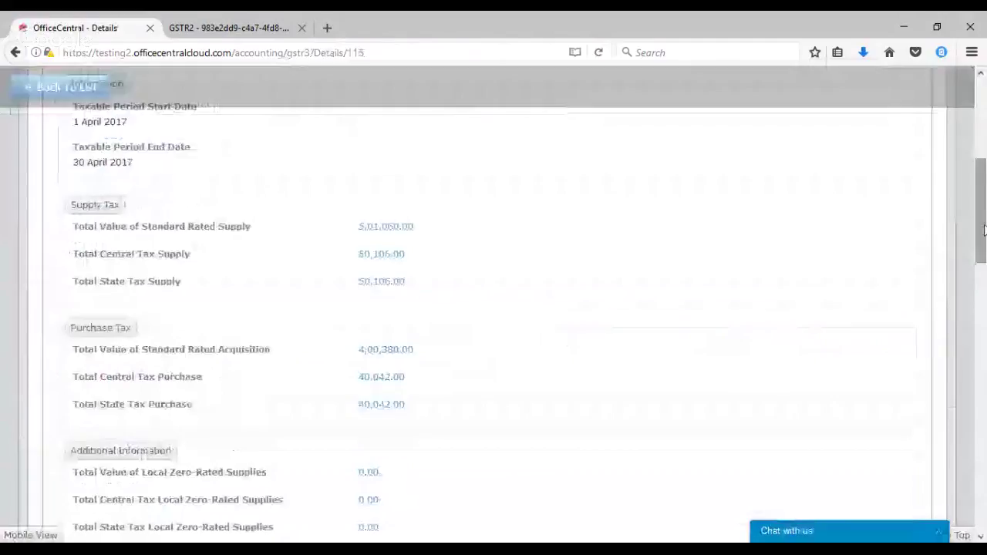
List the four transactions behind the 4,00,380.00 standard-rated acquisition total
click(393, 350)
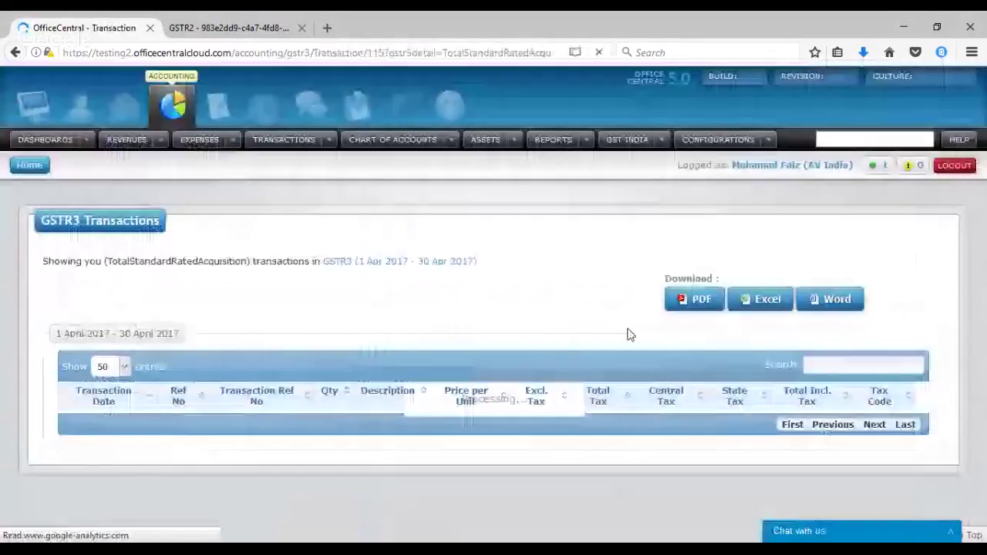
scroll(976, 231, down, 1)
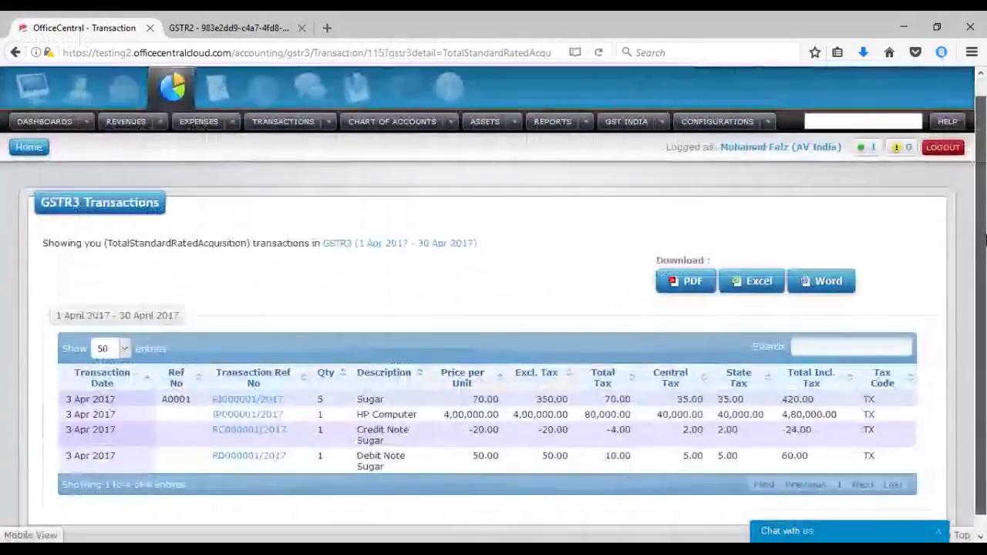
drag(985, 241, 984, 249)
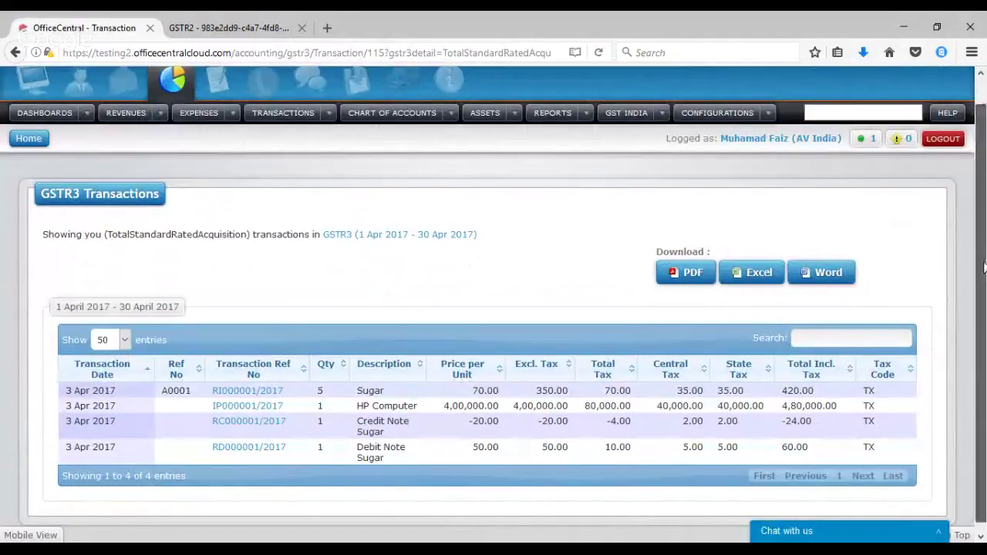
scroll(984, 267, up, 2)
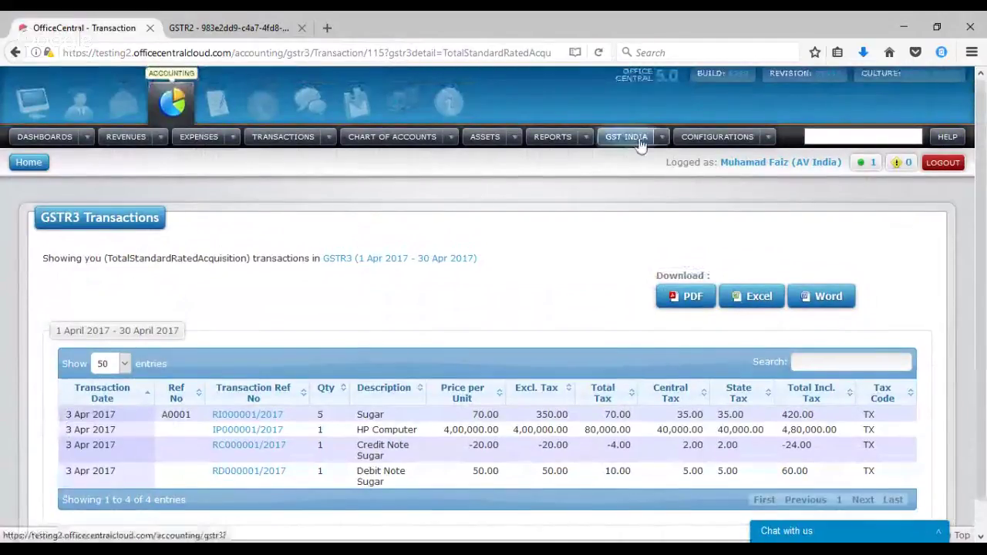
click(588, 140)
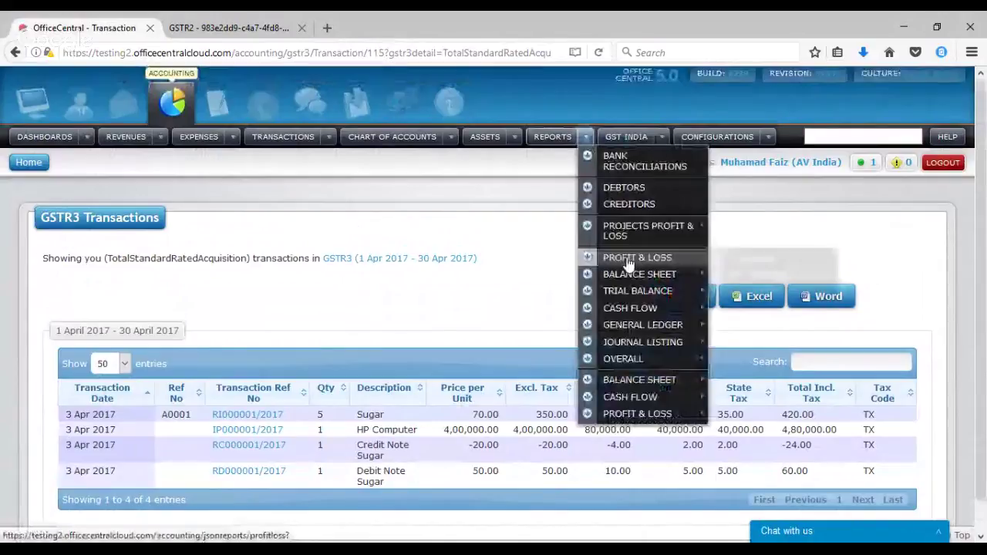
mouse_move(634, 281)
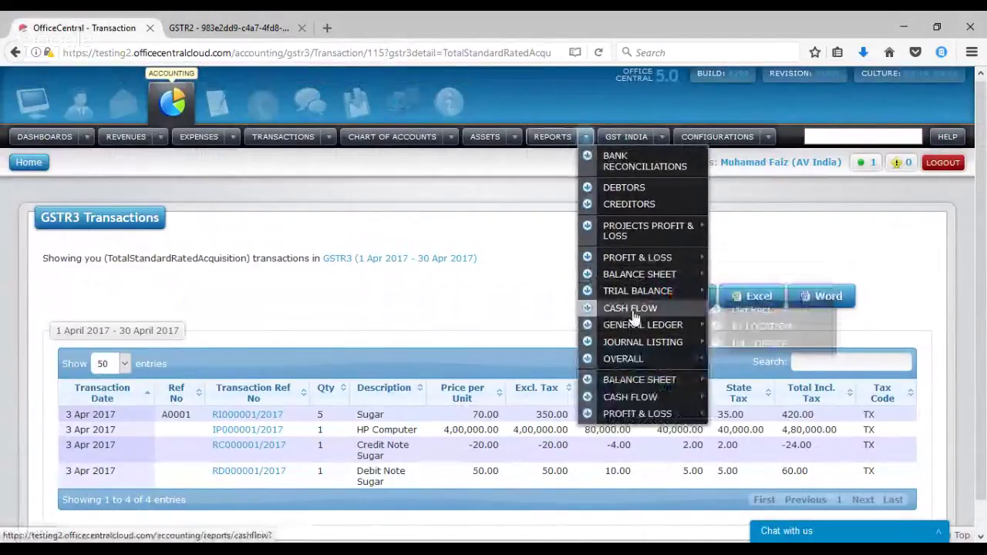
mouse_move(636, 334)
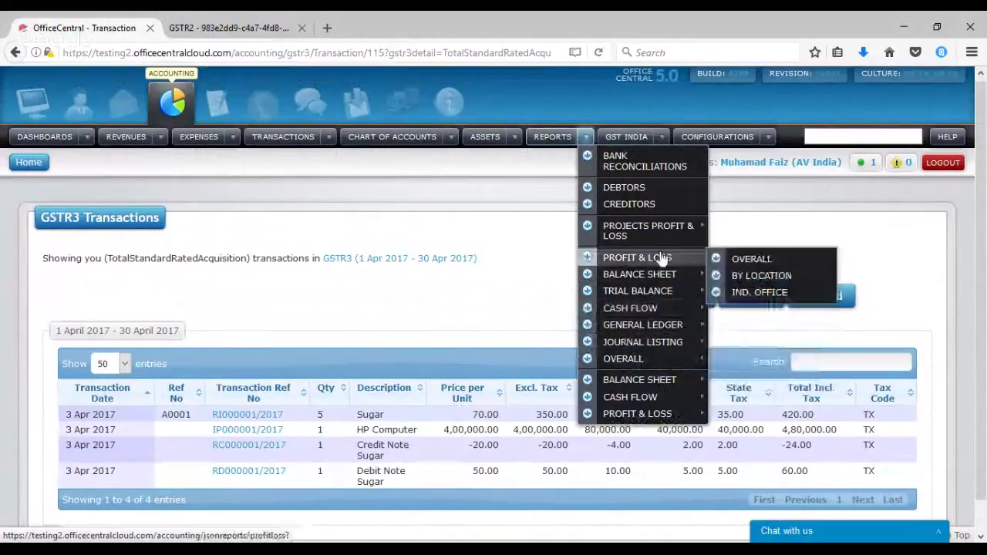
mouse_move(661, 295)
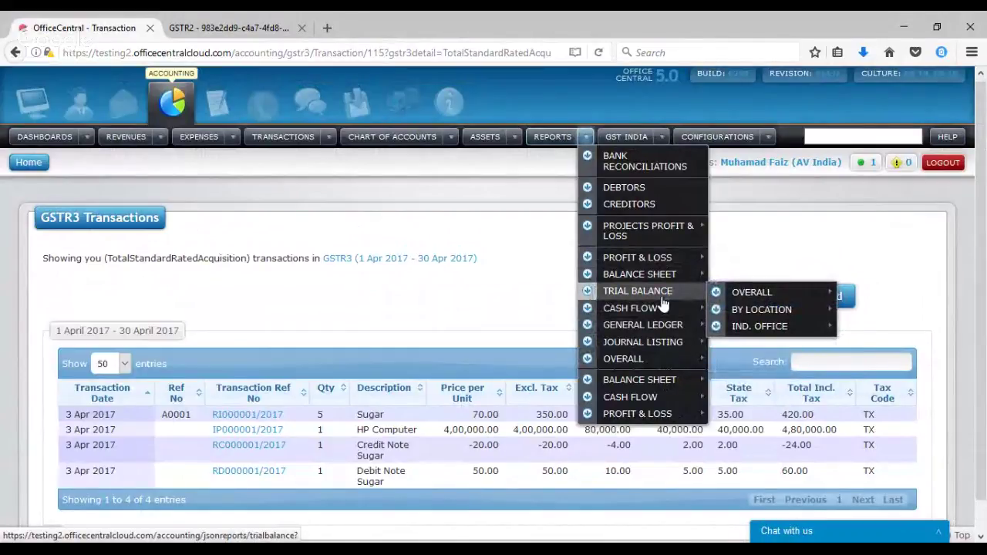
mouse_move(662, 268)
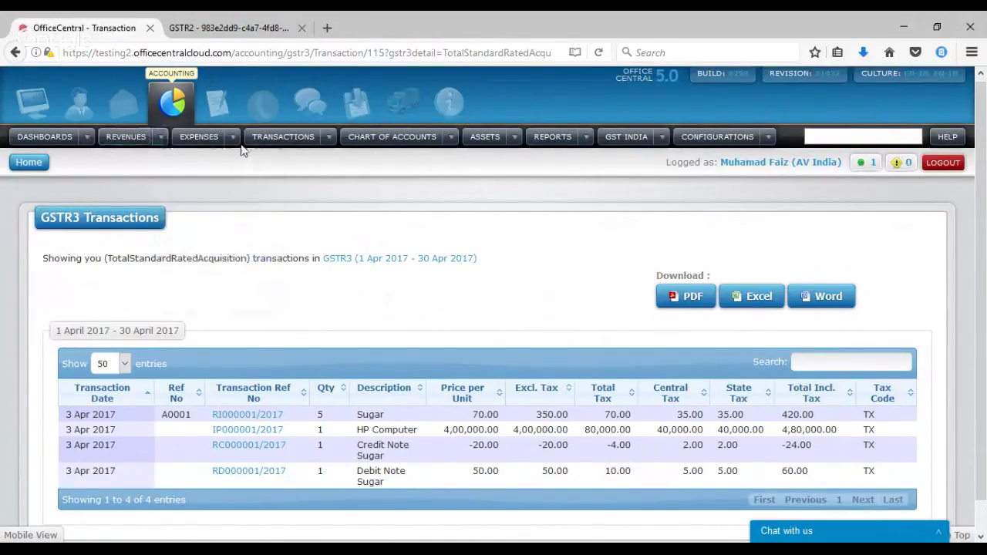
Bring up the Creditors Import (Excel) page under EXPENSES
mouse_move(238, 147)
mouse_move(297, 166)
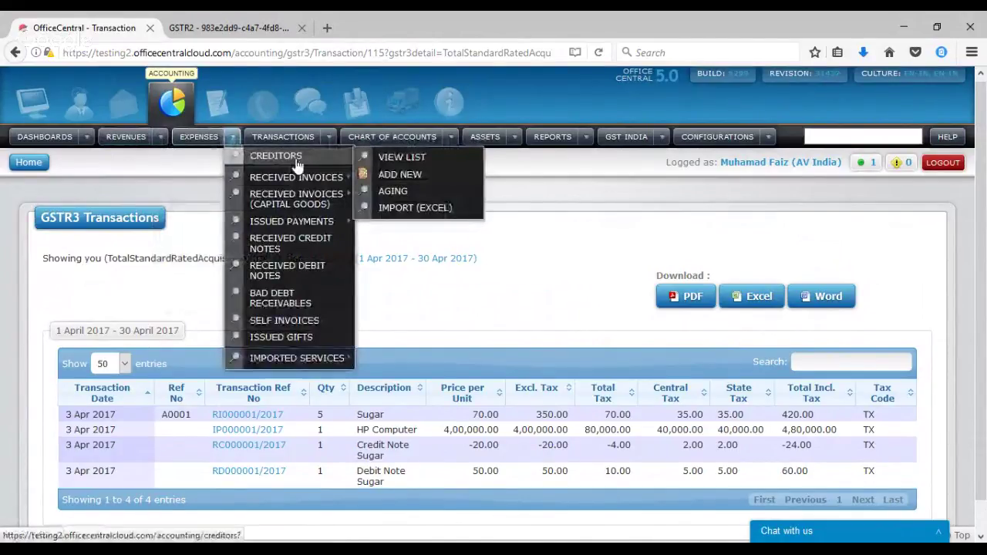
click(404, 212)
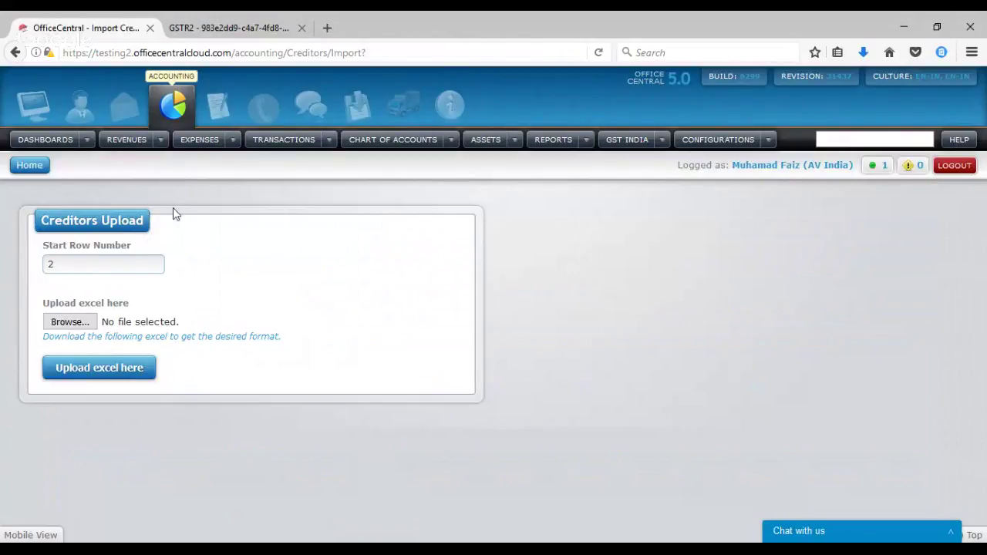
Bring up the Debtors Import (Excel) page under REVENUES
click(162, 143)
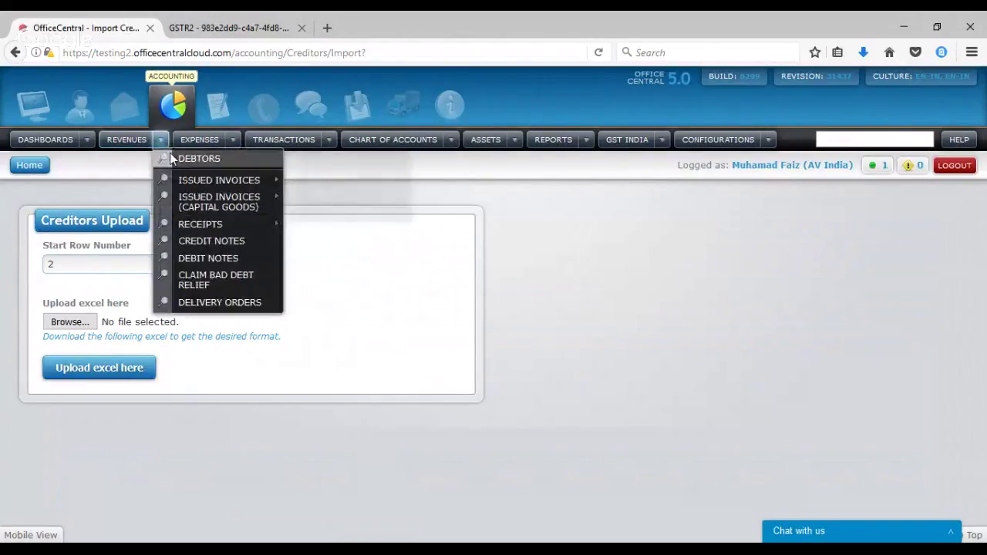
mouse_move(172, 159)
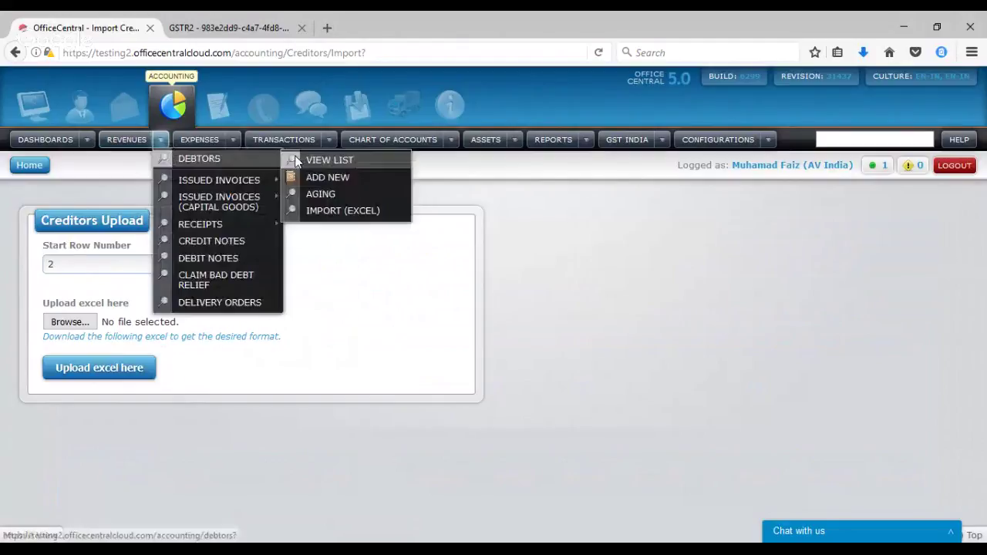
click(330, 209)
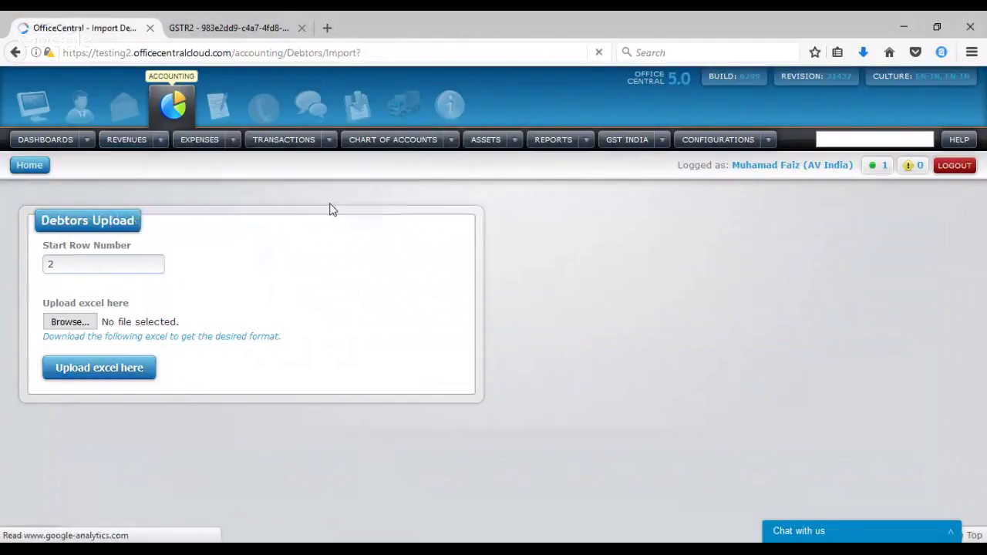